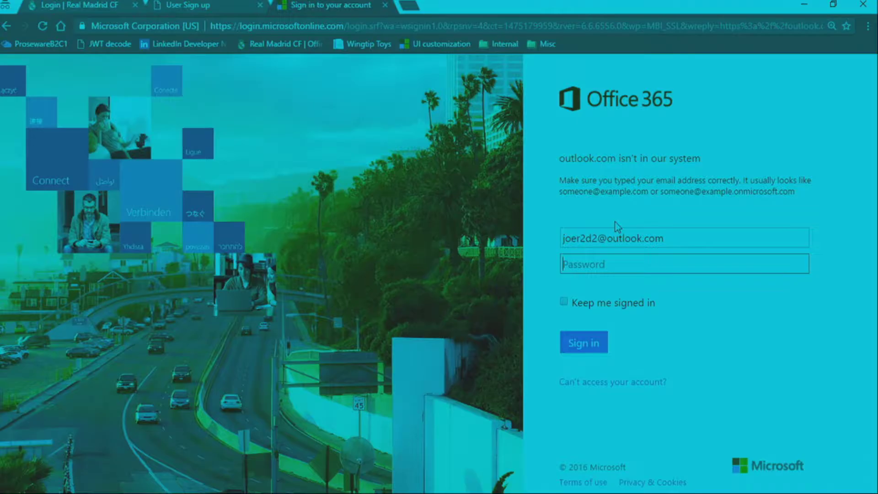
Step: Open a new incognito tab and go to outlook.com
left_click(287, 26)
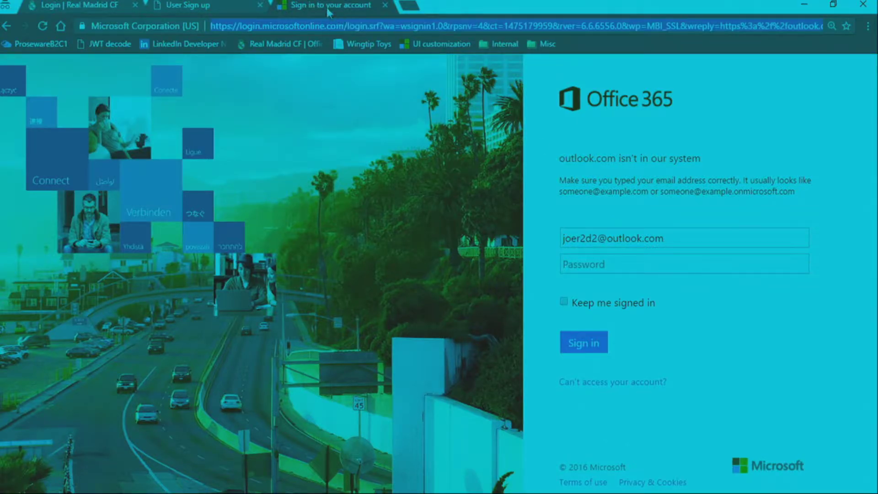
key("ctrl+t")
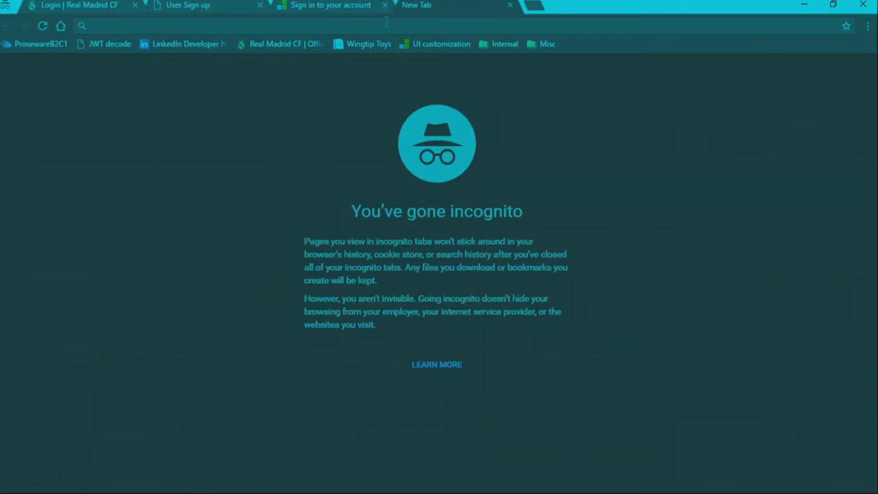
type("outlook.com")
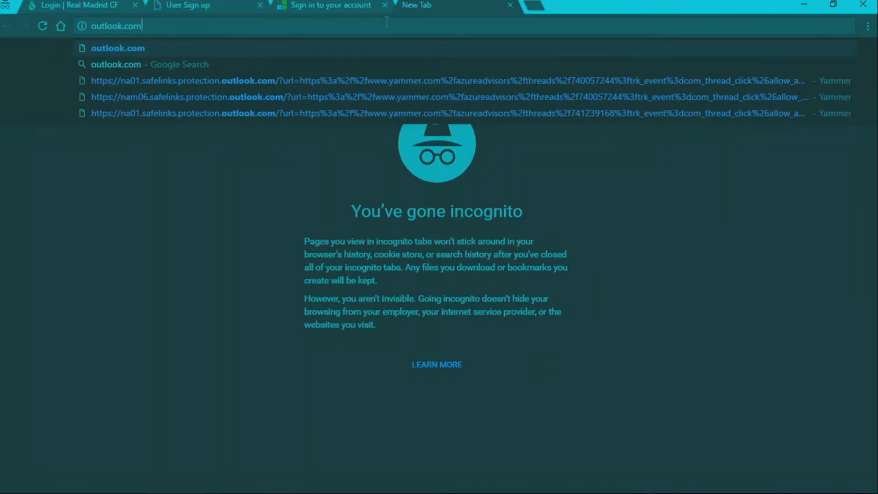
key("Return")
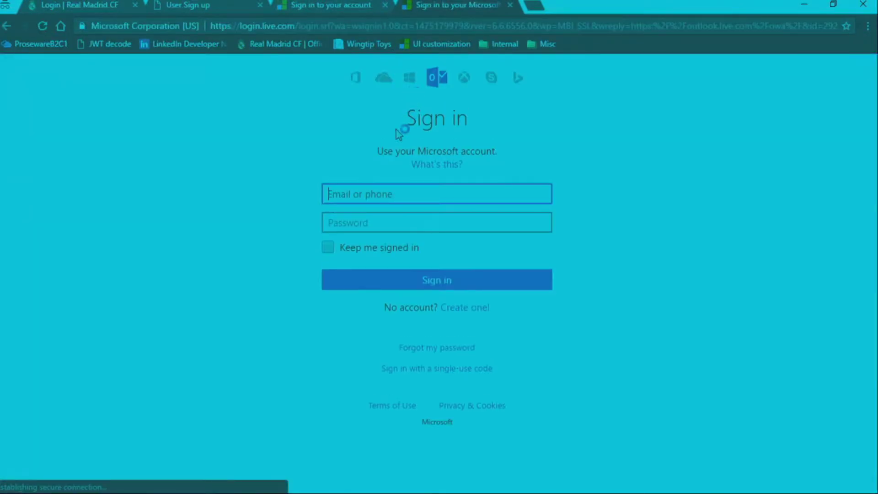
Step: Sign in to Outlook.com with the account's email address and password
left_click(426, 190)
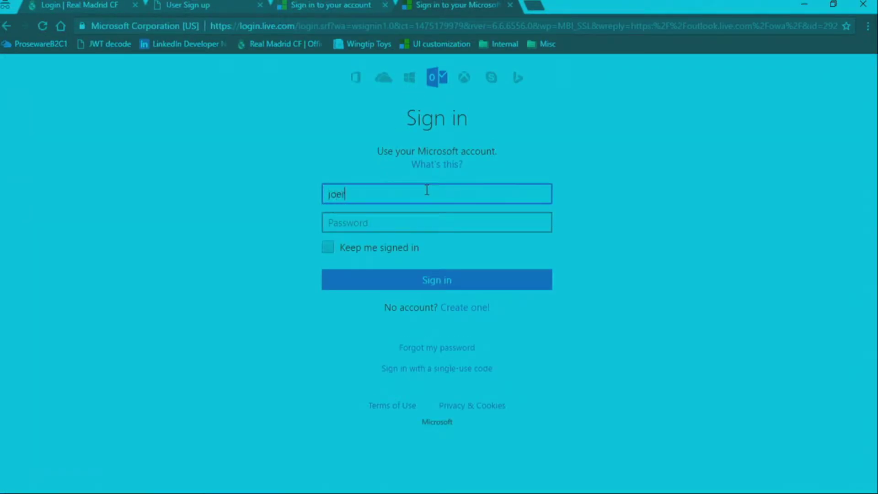
key("Tab")
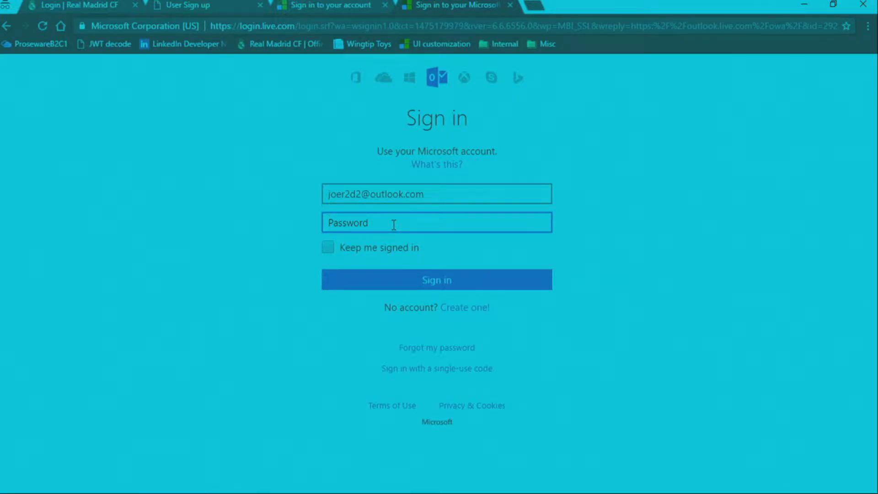
left_click(435, 194)
left_click(413, 225)
type("•••••••••")
left_click(418, 280)
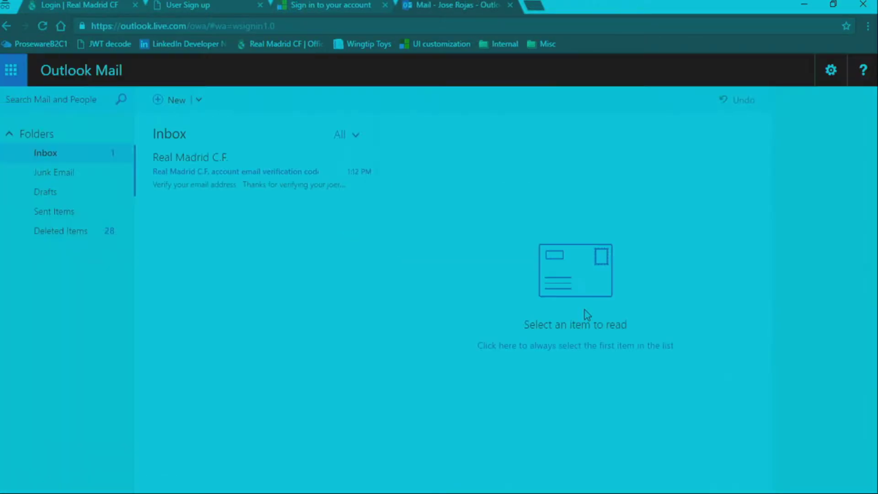
Step: Open the Real Madrid C.F. email, select its verification code, and return to the Real Madrid tab
left_click(228, 164)
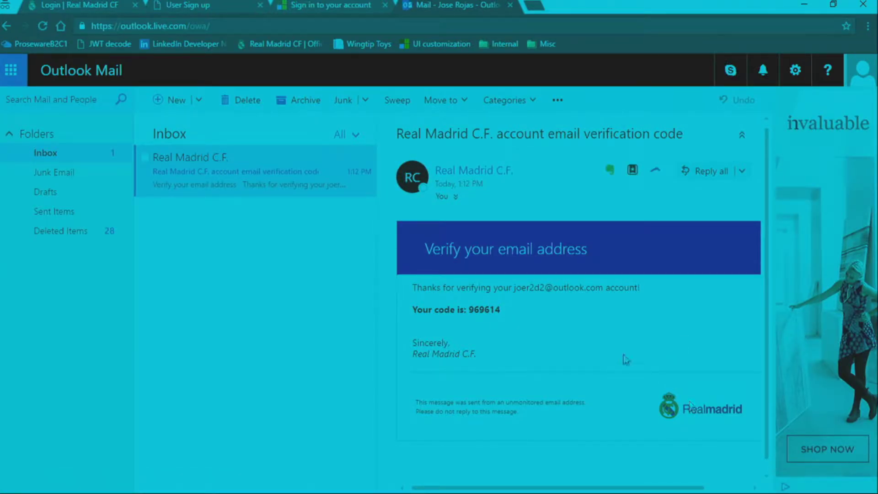
left_click_drag(469, 309, 500, 311)
key("ctrl+c")
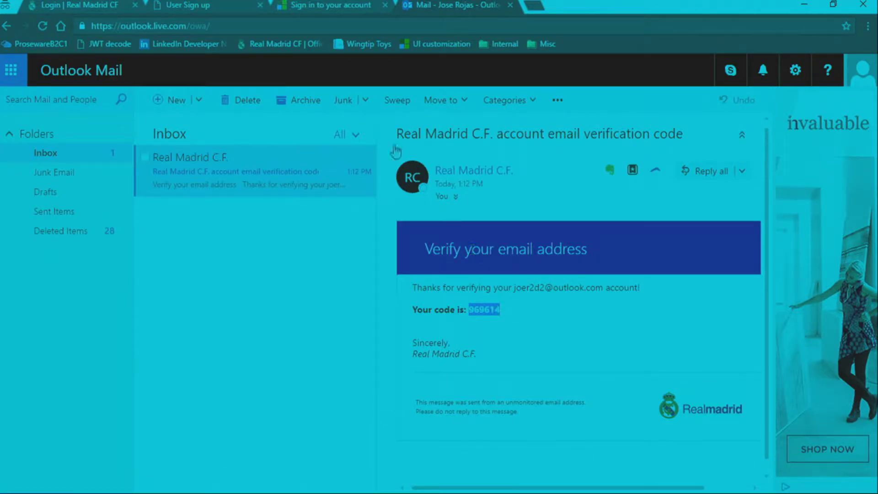
left_click(88, 6)
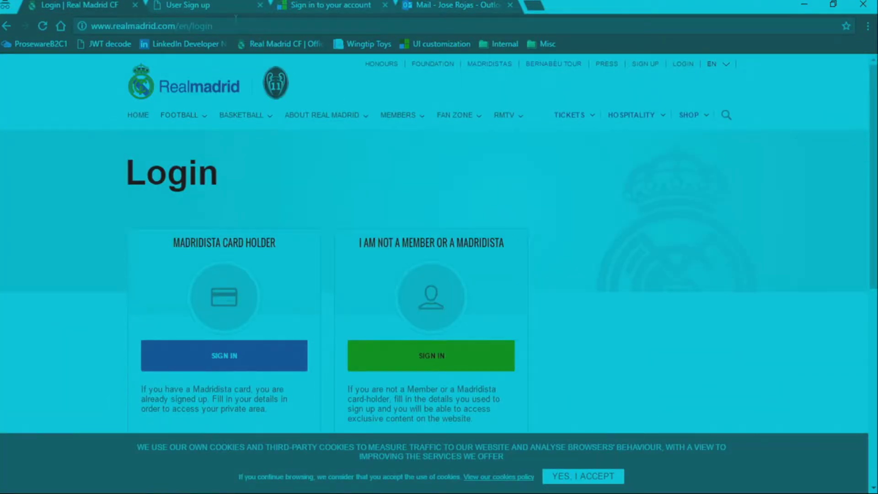
Step: Paste the emailed code into the User Sign up form and verify the email
left_click(204, 6)
key("ctrl+v")
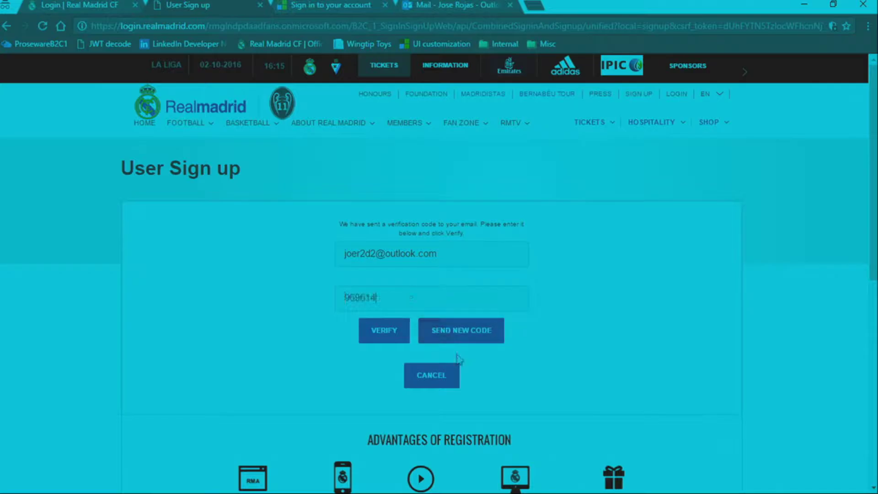
left_click(386, 330)
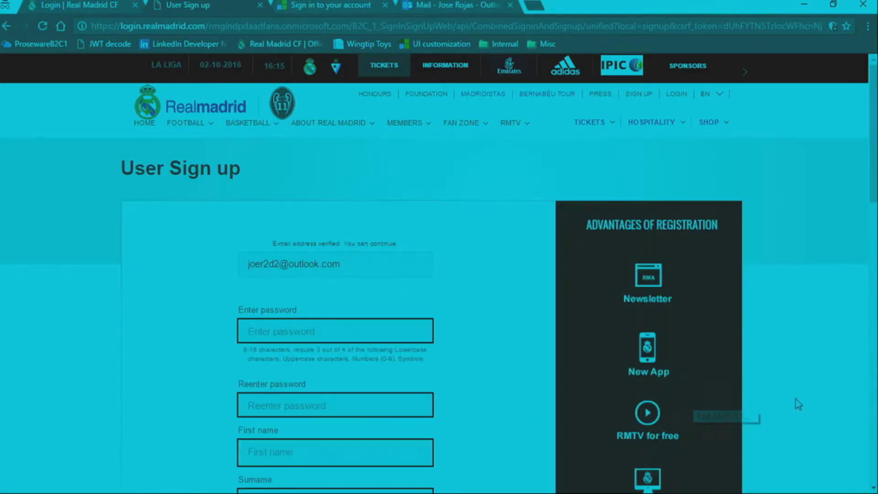
scroll(412, 361, "down", 1)
scroll(413, 361, "down", 1)
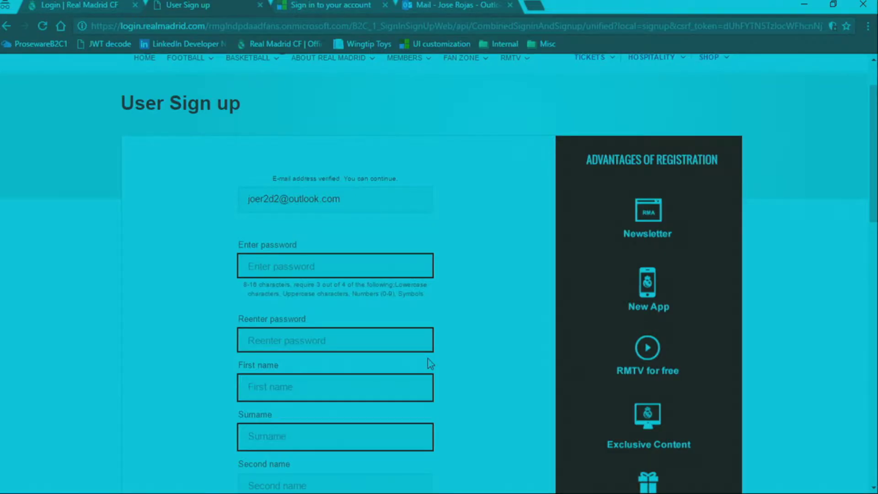
Step: Enter the new account password and re-enter it to confirm
left_click(310, 264)
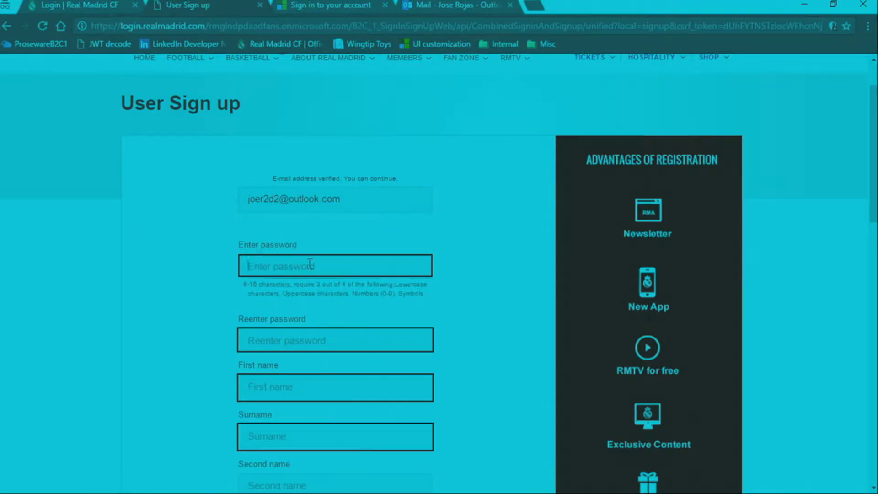
type("•••••••••")
key("Tab")
type("•••••••••")
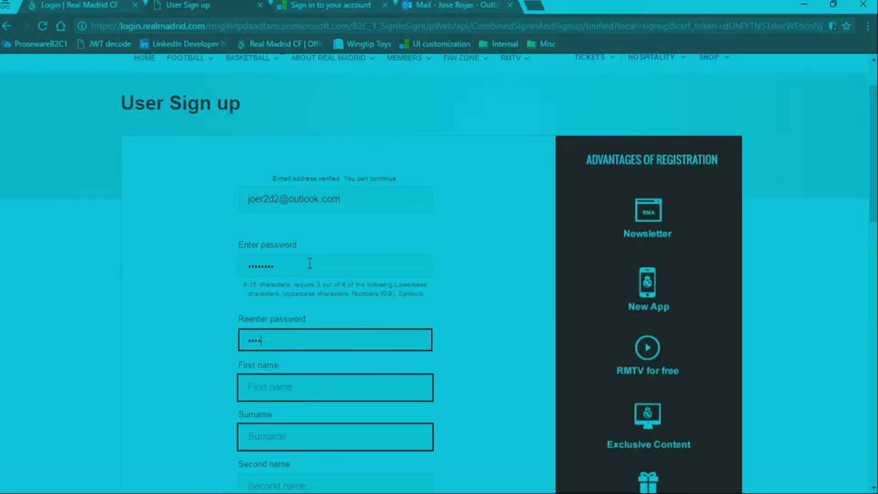
key("Tab")
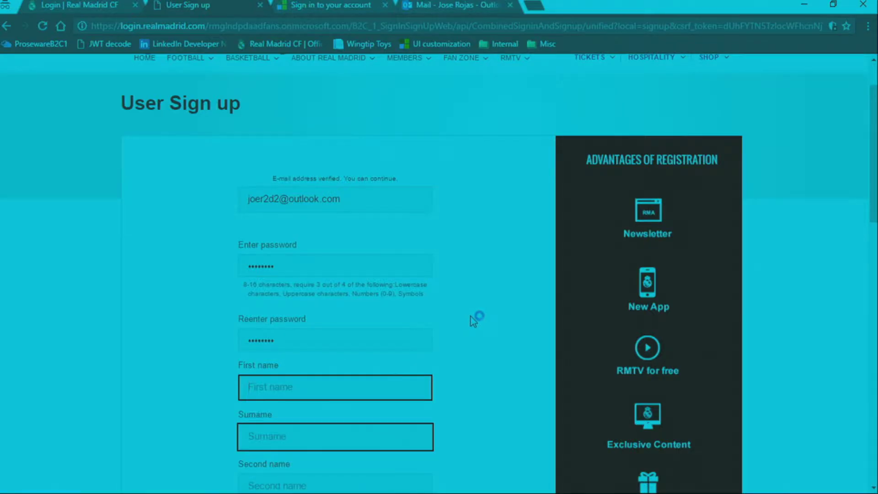
Step: Fill in the first name and second name fields
left_click(278, 393)
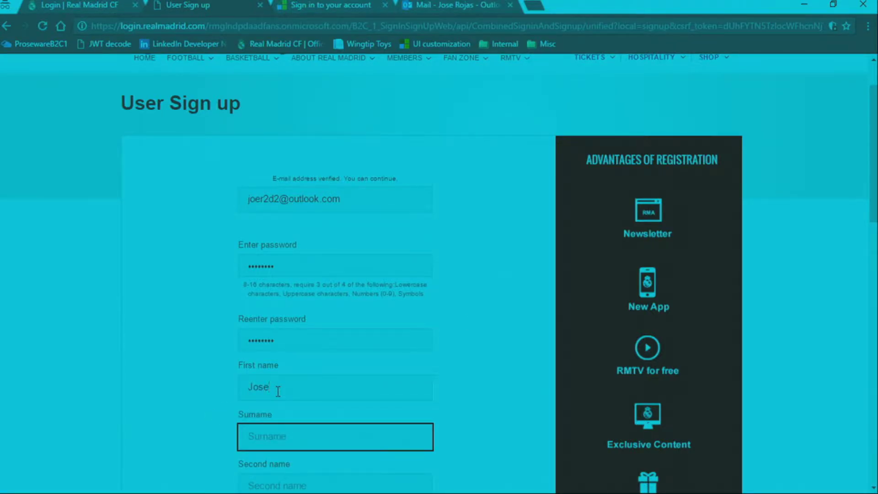
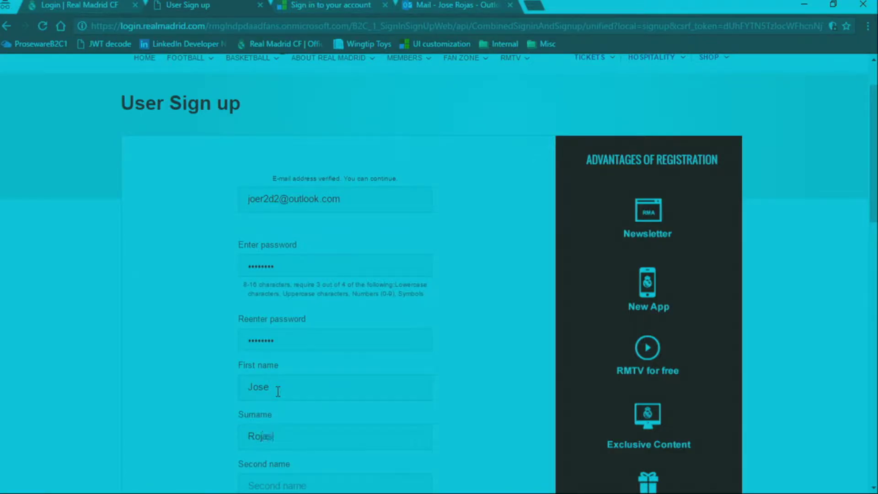
scroll(256, 357, "down", 4)
key("Tab")
key("Tab")
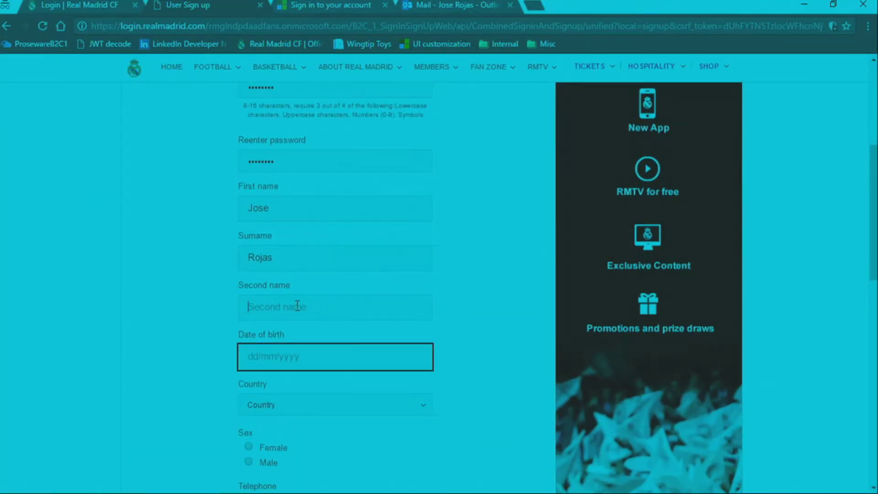
left_click(298, 306)
type("Gonzalez")
Step: Enter a birth date and choose Antigua and Barbuda as the country
left_click(290, 350)
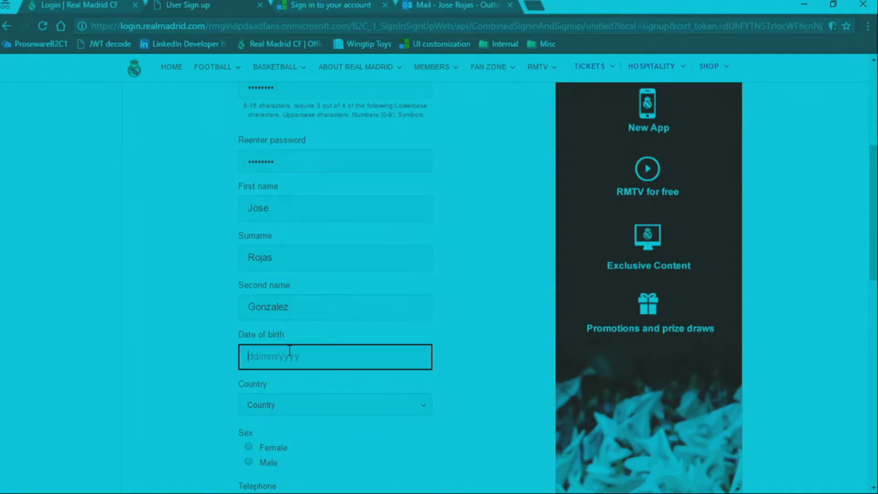
type("02/20")
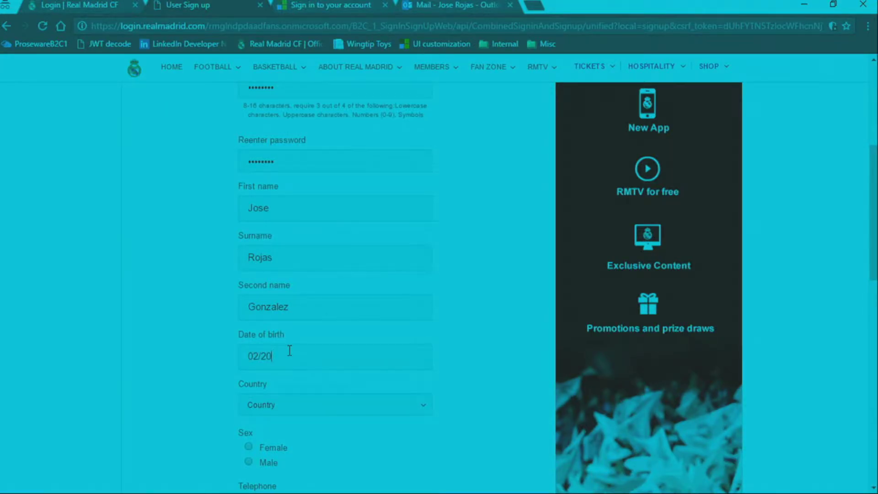
type("/2979")
left_click(302, 414)
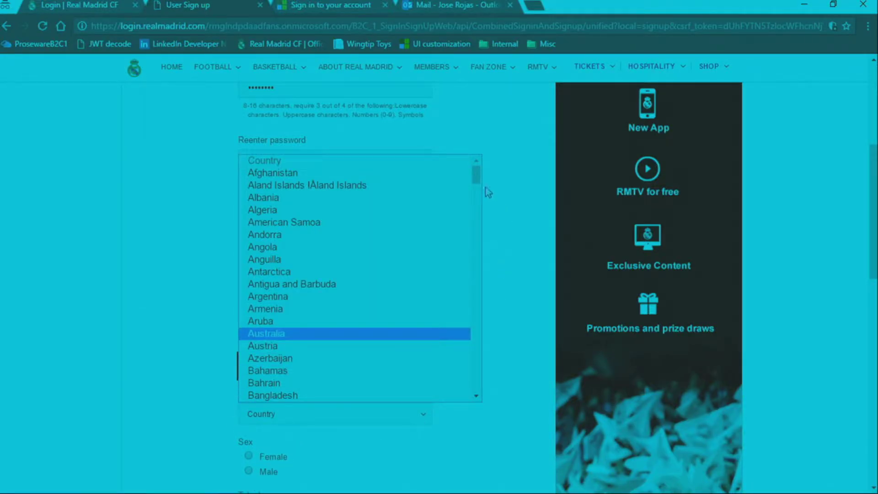
left_click(292, 285)
scroll(403, 372, "down", 3)
left_click(333, 234)
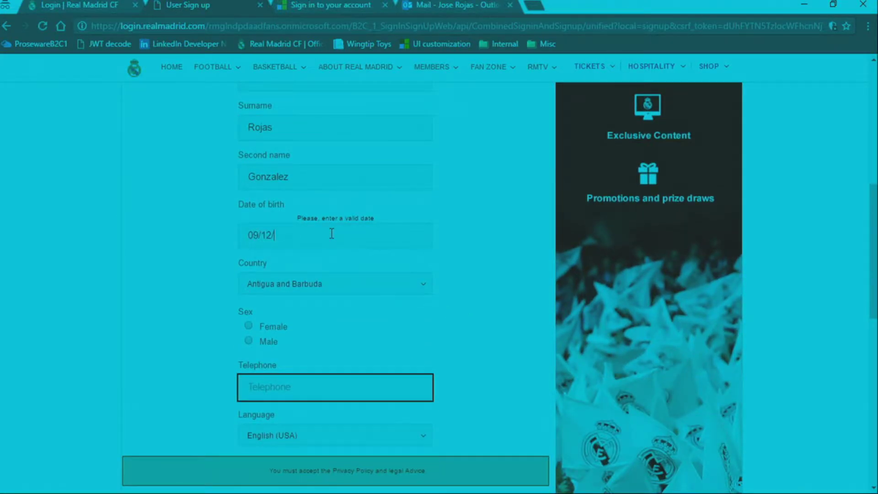
Step: Set the sex to Female and enter the telephone number
scroll(350, 277, "down", 2)
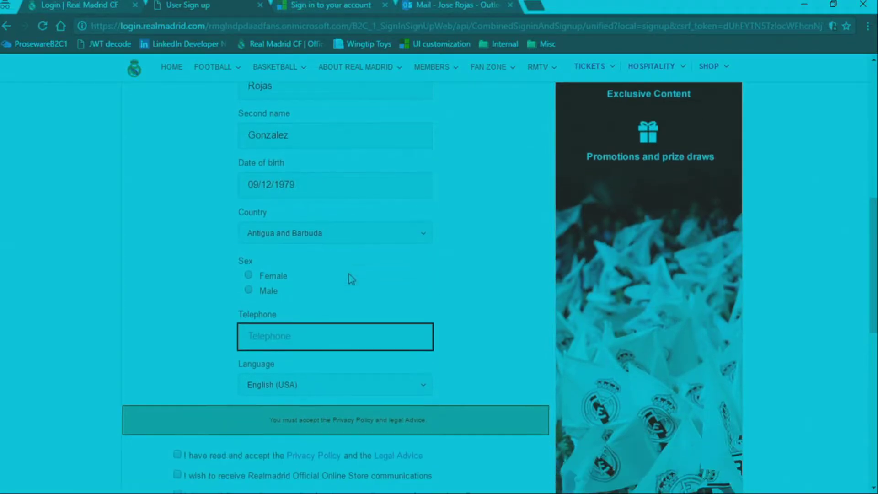
left_click(248, 252)
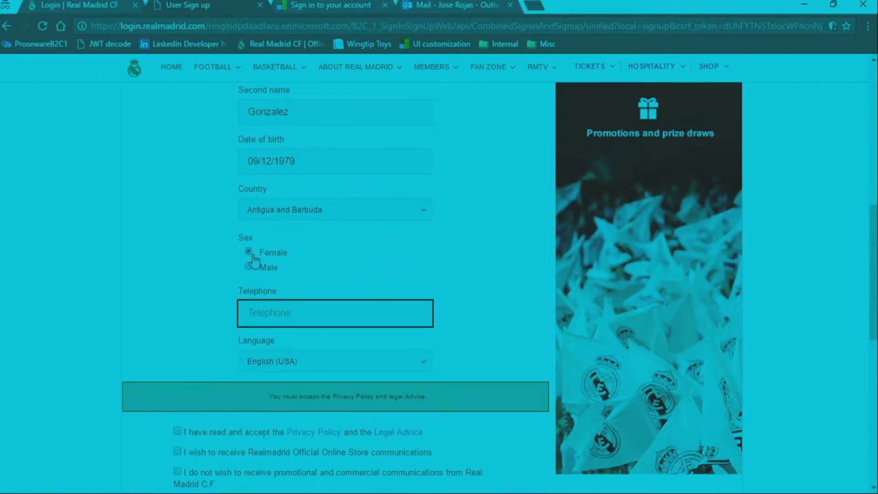
left_click(287, 309)
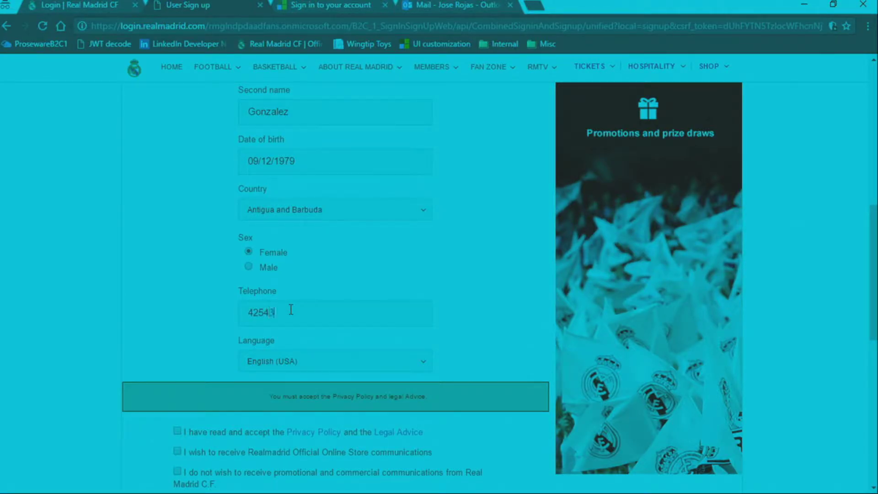
scroll(336, 318, "down", 1)
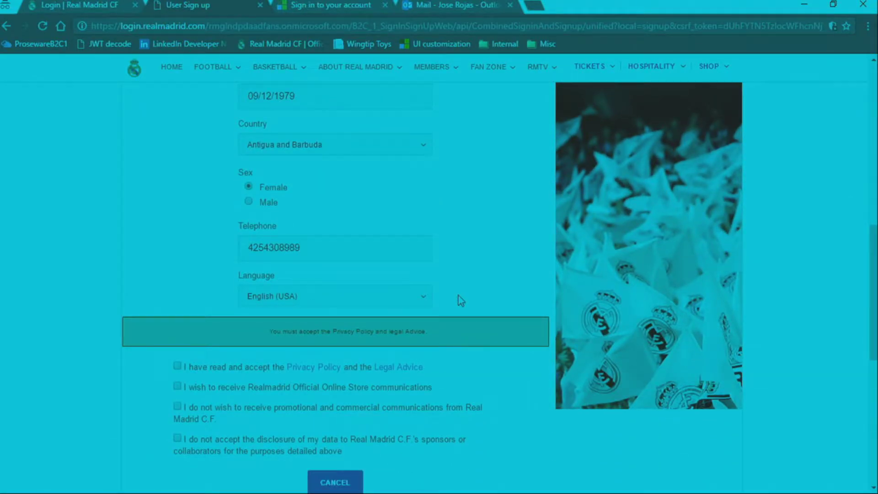
scroll(445, 330, "down", 1)
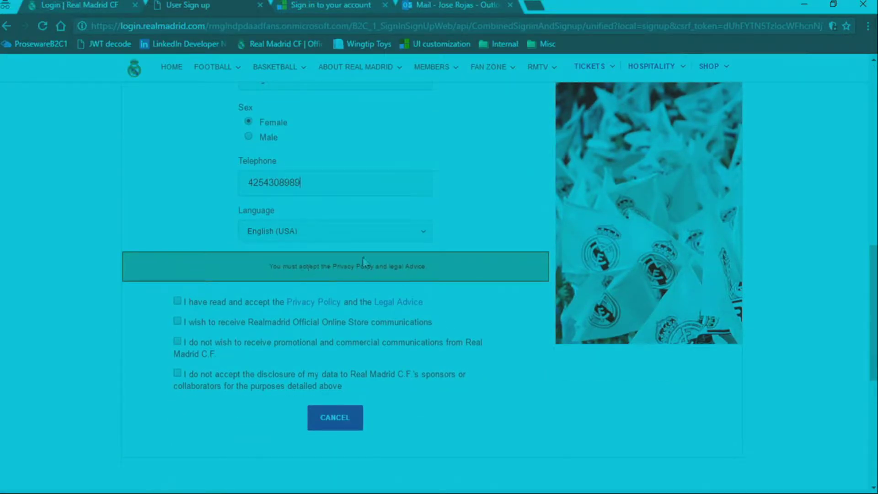
Step: Accept the privacy policy, opt into Online Store, decline promotional messages, and submit with CONTINUE
left_click(177, 301)
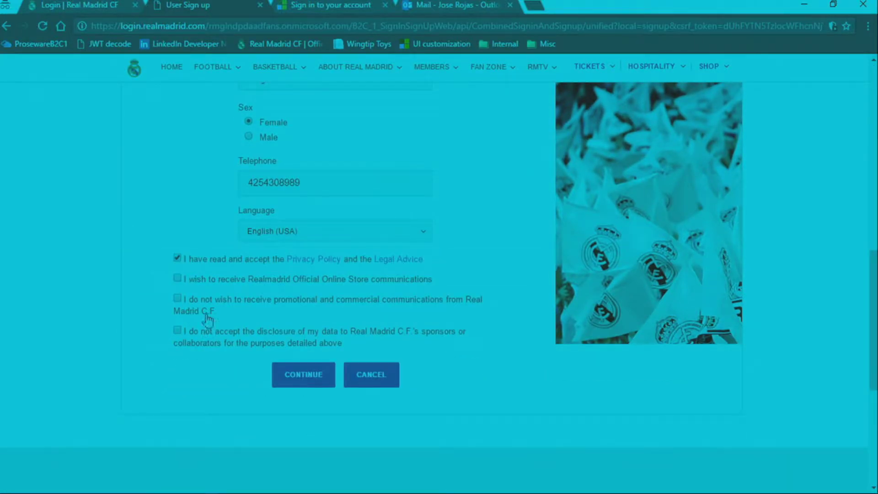
left_click(178, 279)
left_click(179, 299)
left_click(299, 383)
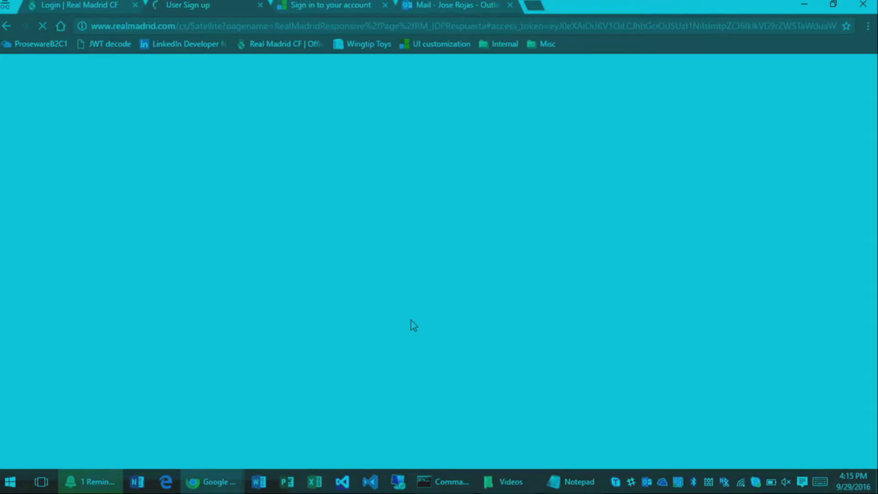
Step: Close the User Sign up tab and look through the open tabs, ending on Real Madrid CF
left_click(261, 5)
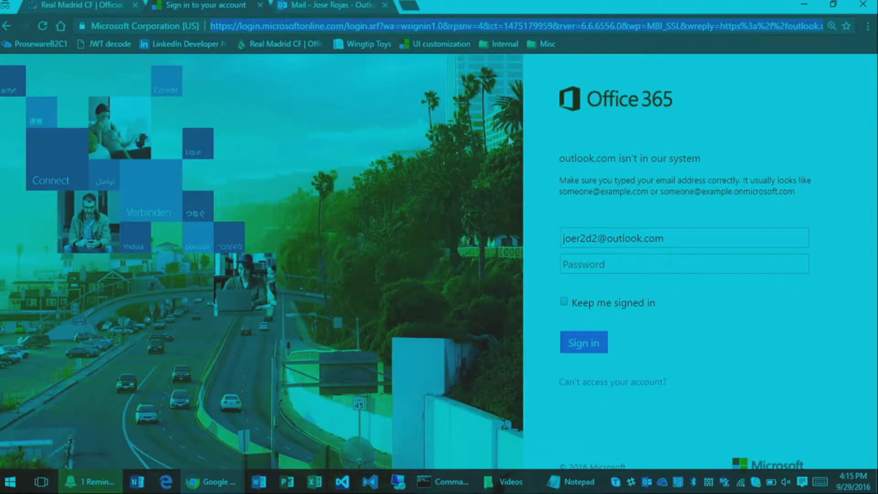
left_click(85, 7)
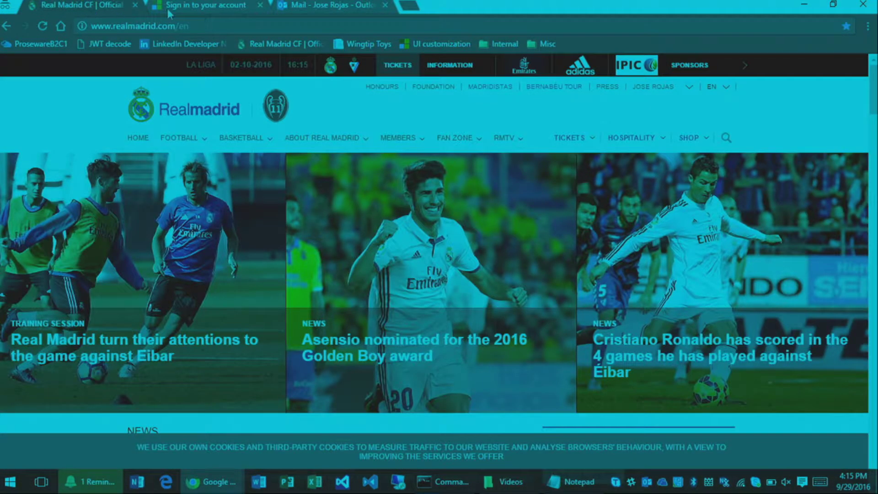
left_click(194, 9)
left_click(328, 9)
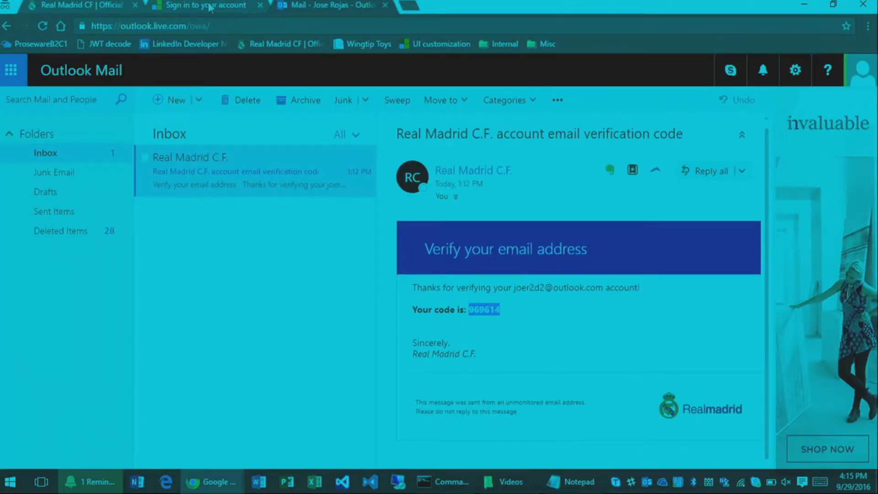
left_click(187, 5)
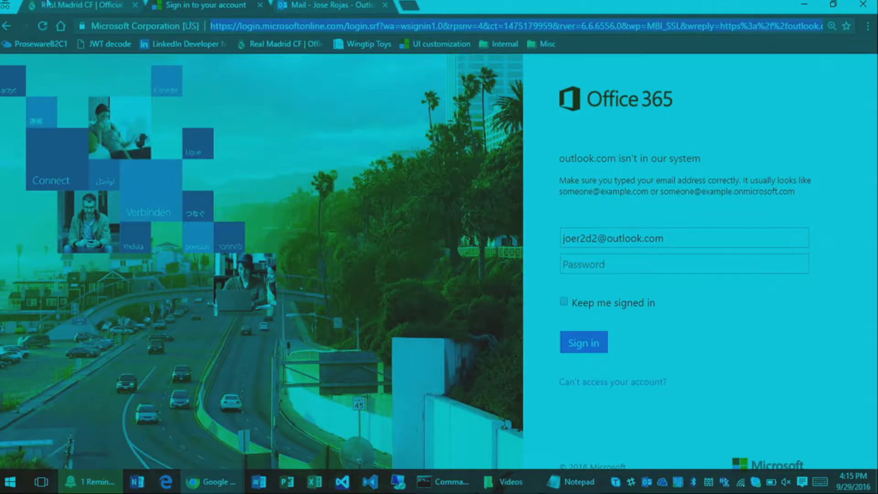
left_click(54, 6)
Step: Check the signed-in account's options on realmadrid.com, then minimize Chrome to reveal Notepad
left_click(652, 89)
mouse_move(594, 151)
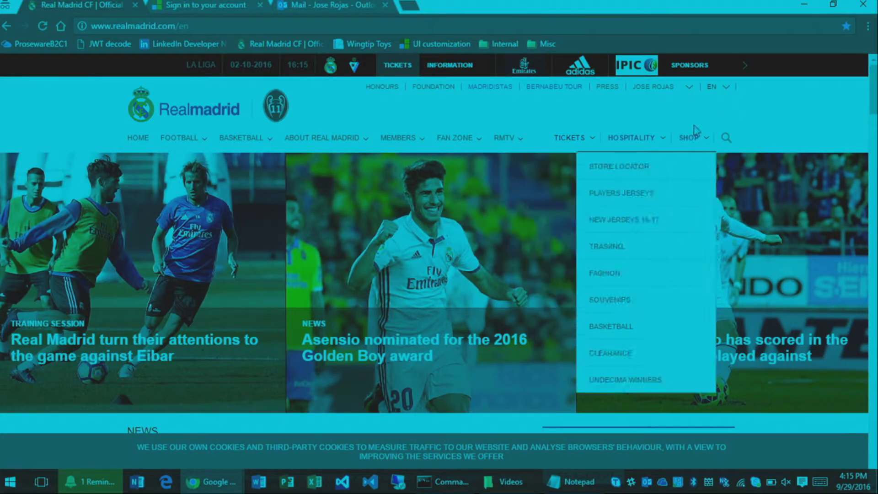
mouse_move(689, 94)
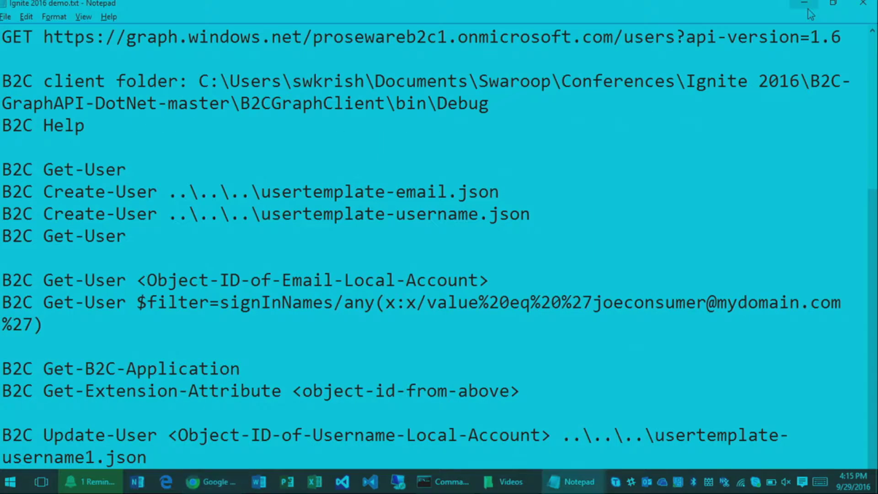
left_click(804, 4)
Step: Bring the Videos folder forward and play the 'real madrid app w Google 1st time 07202016' video
left_click(503, 483)
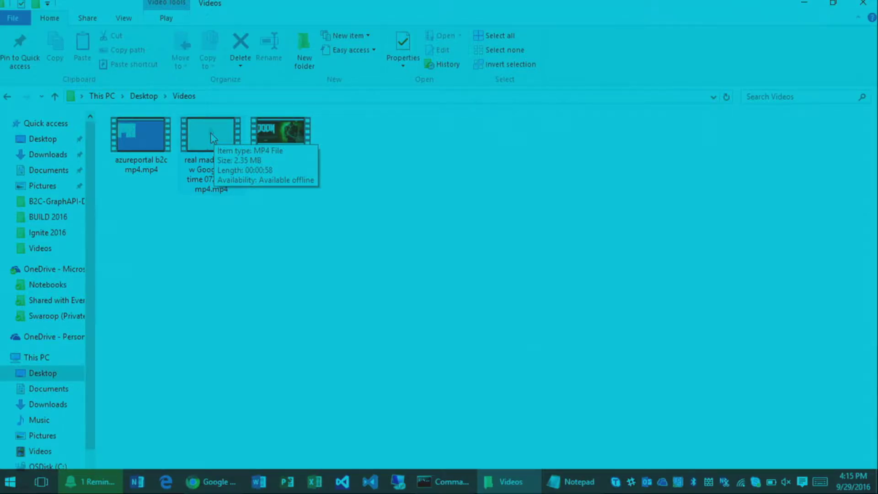
double_click(211, 137)
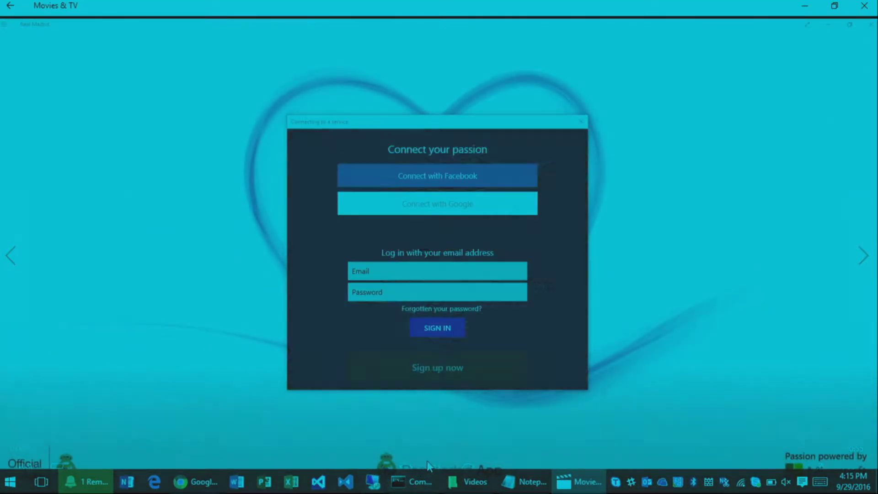
Step: Watch the Real Madrid app video to the end, then minimize Movies & TV and the Videos folder
mouse_move(544, 435)
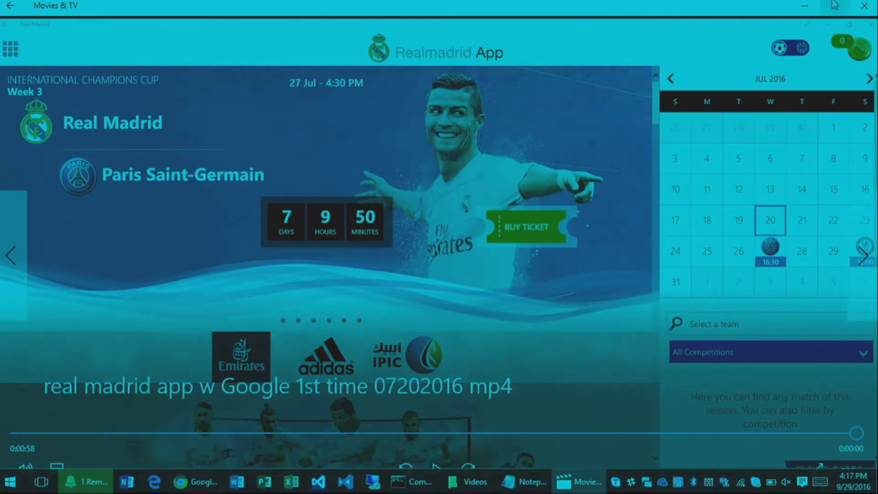
left_click(806, 6)
left_click(805, 4)
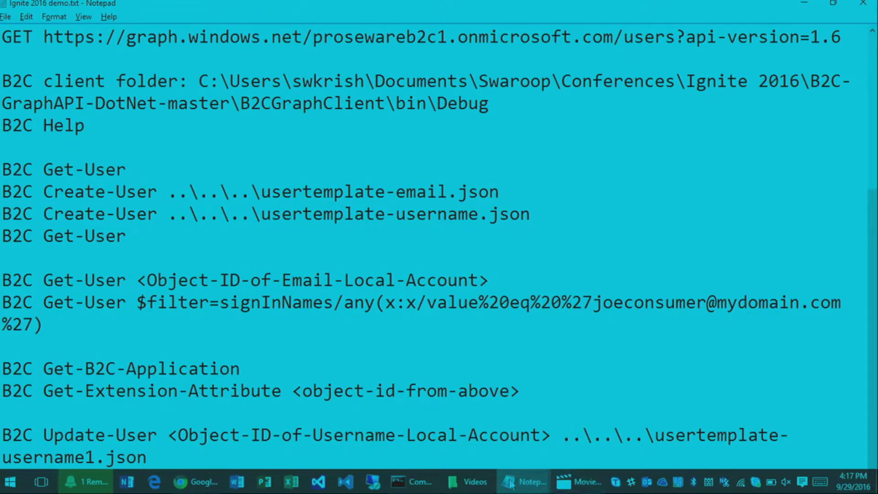
Step: Restore the Real Madrid CF Chrome window from the taskbar preview
mouse_move(187, 484)
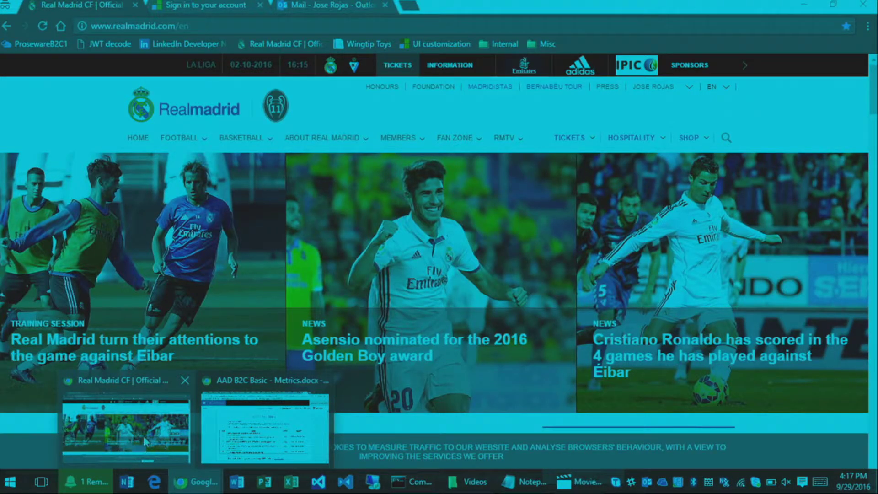
left_click(144, 435)
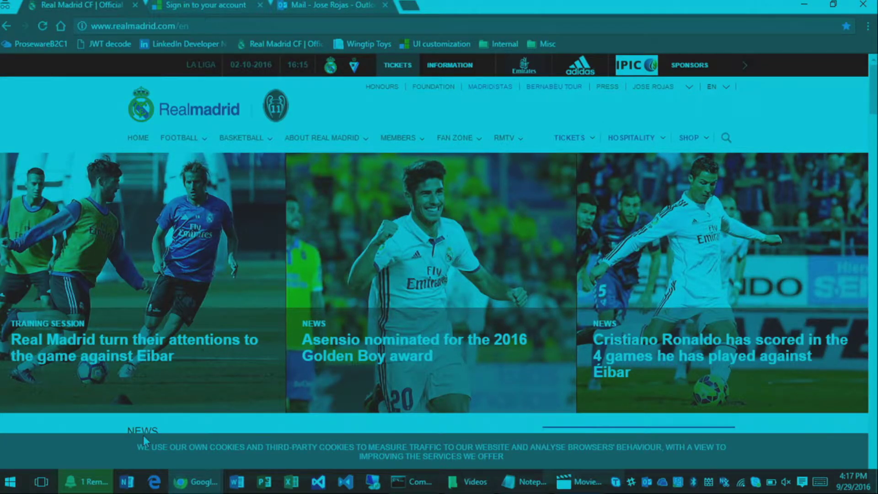
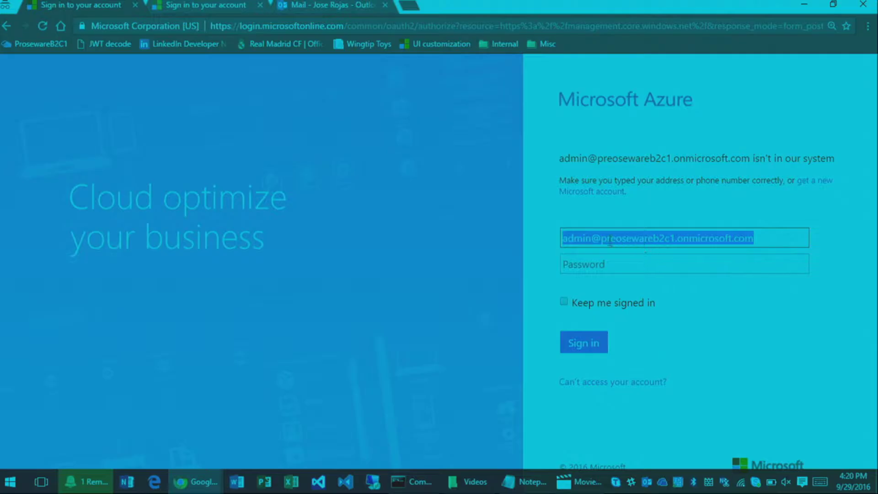
Step: Fix the typo in the admin e-mail address and sign in with the account password
key("Right")
key("Right")
key("Right")
key("Right")
key("Right")
key("Right")
key("Right")
key("Right")
key("Right")
key("BackSpace")
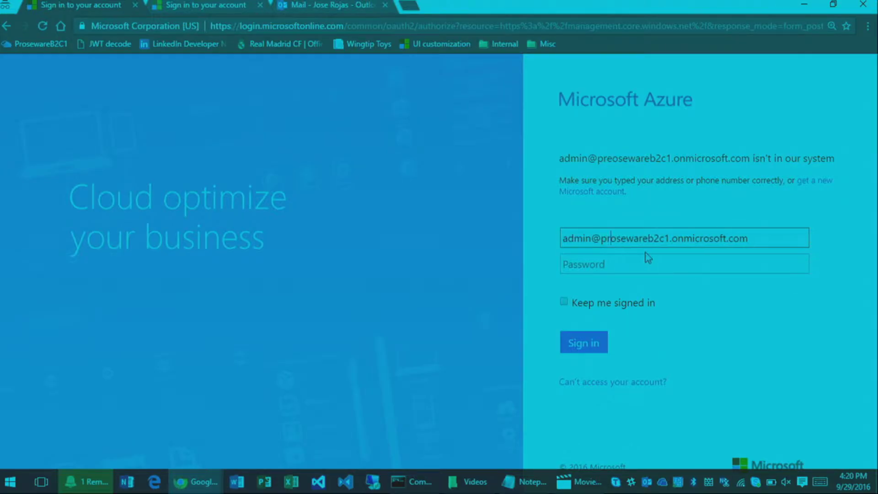
left_click(630, 264)
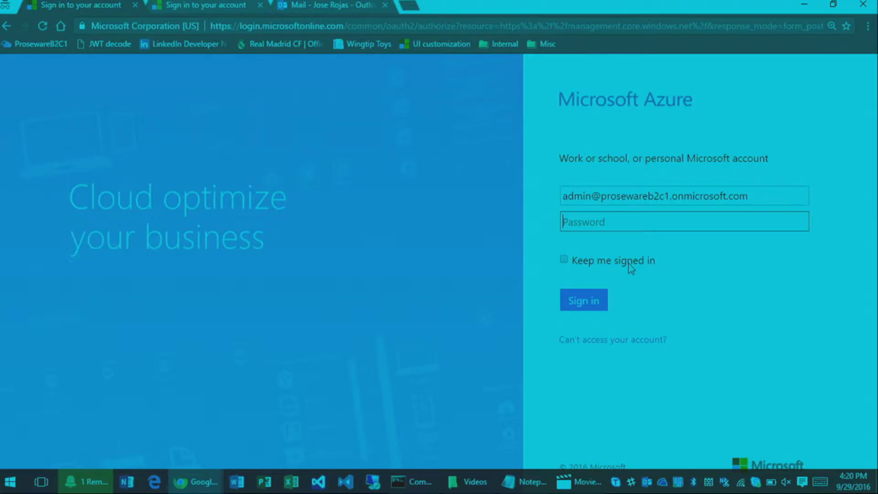
type("•••••••••")
key("Return")
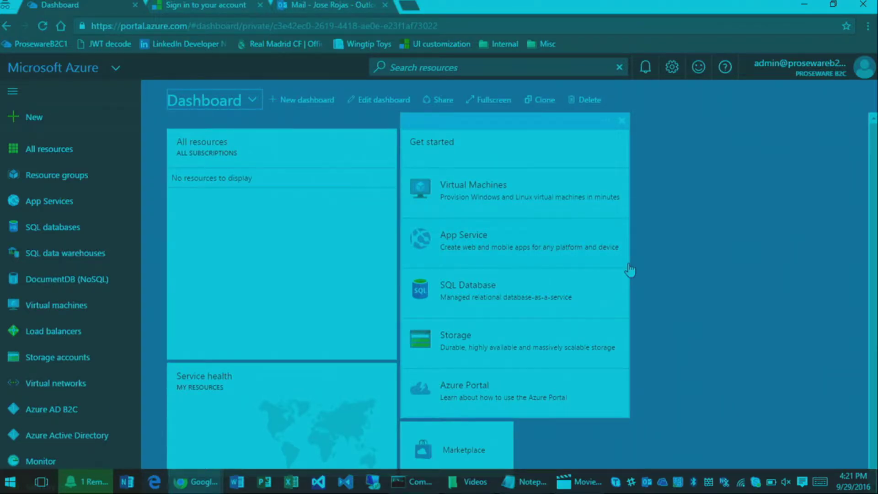
Step: Open the Azure AD B2C Settings blade for the prosewareb2c1 tenant
left_click(839, 81)
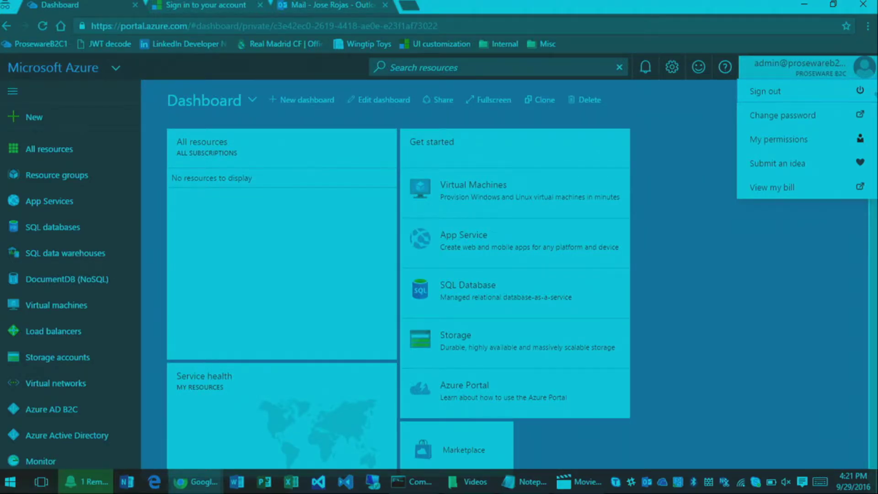
left_click(764, 262)
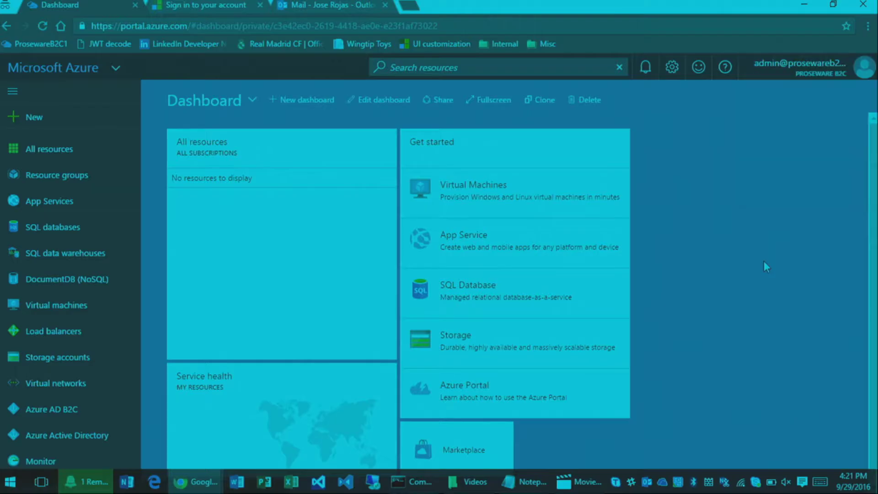
left_click(33, 409)
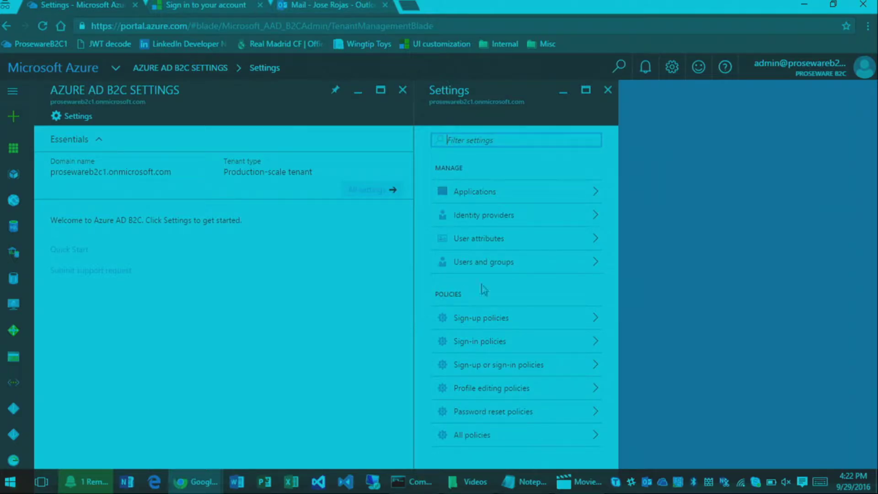
left_click(547, 204)
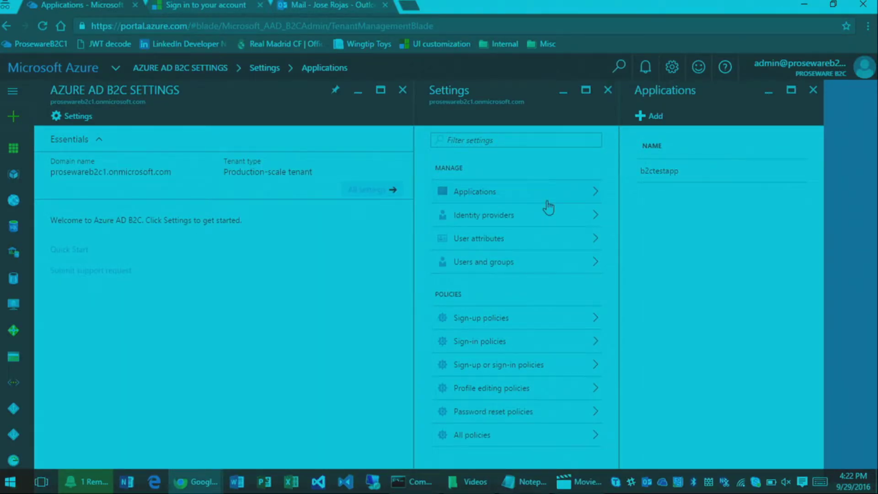
left_click(678, 182)
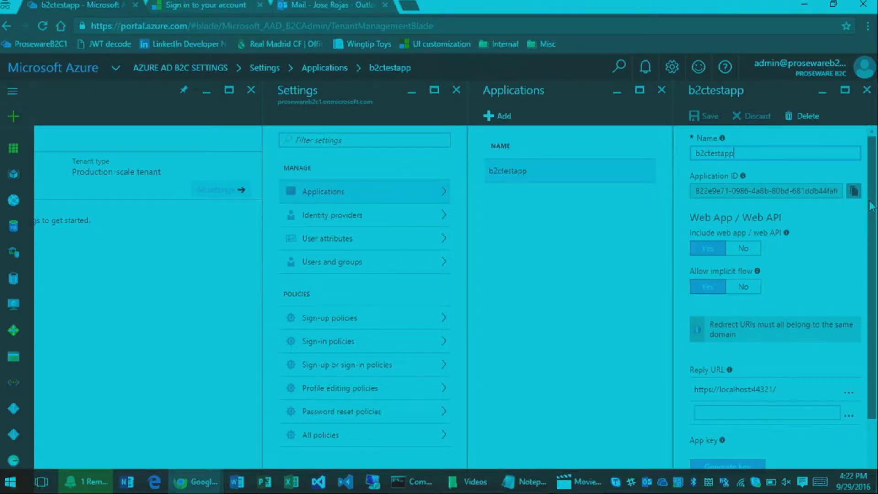
scroll(874, 212, "down", 2)
scroll(874, 211, "down", 2)
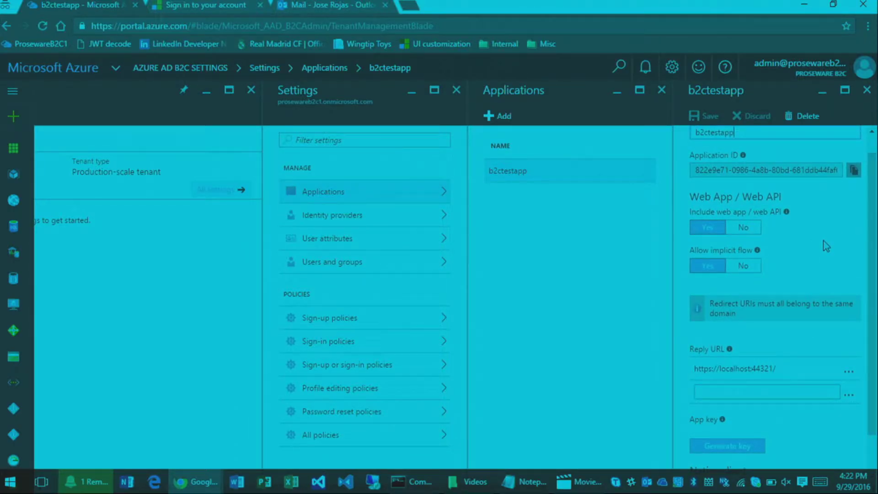
scroll(857, 261, "down", 3)
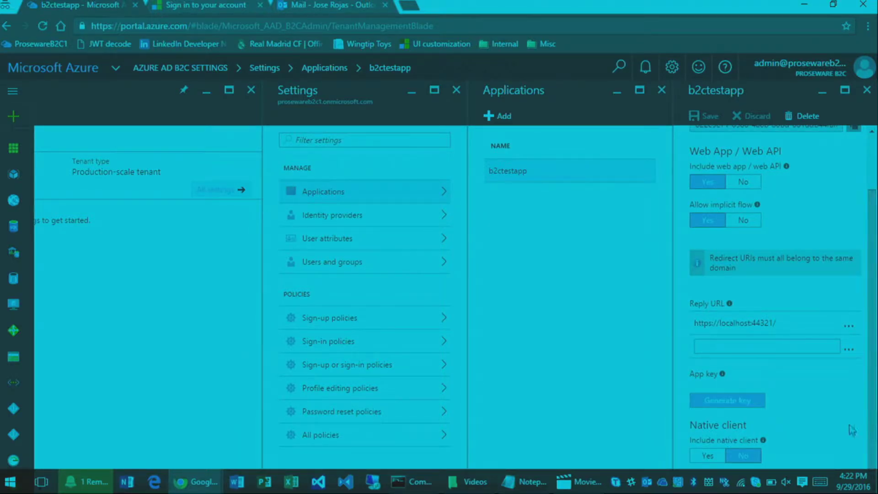
scroll(852, 430, "up", 2)
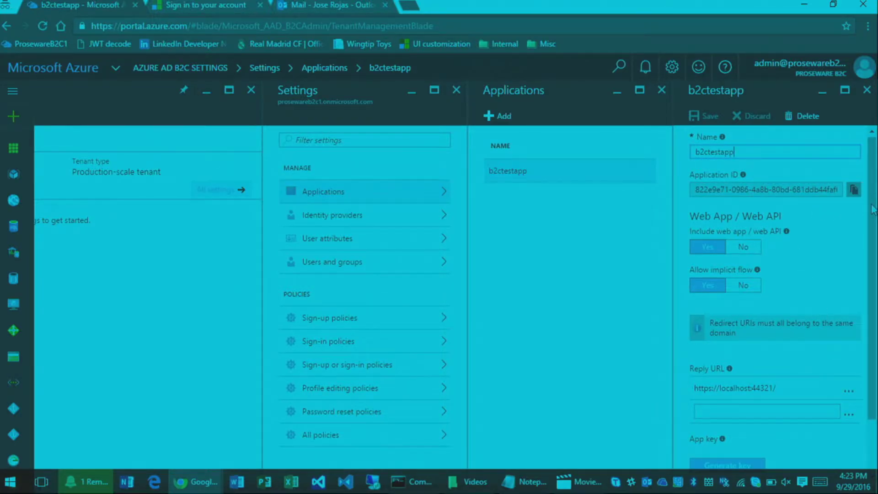
scroll(805, 298, "down", 1)
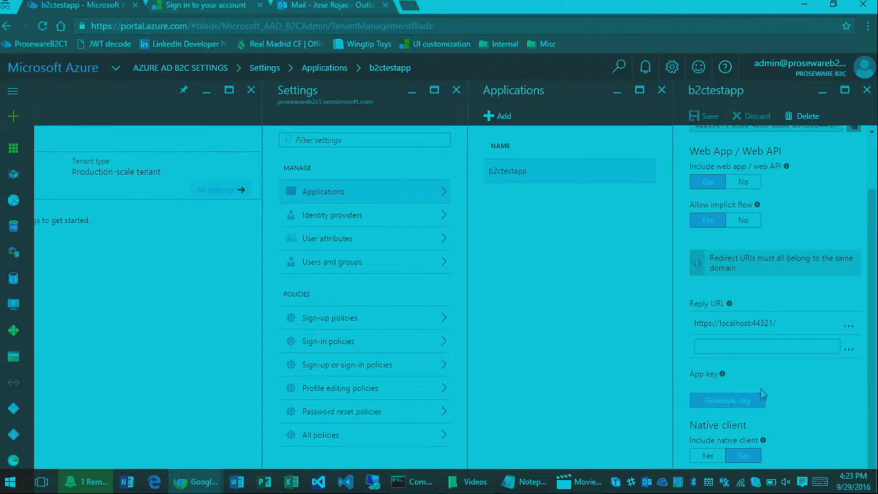
left_click(867, 89)
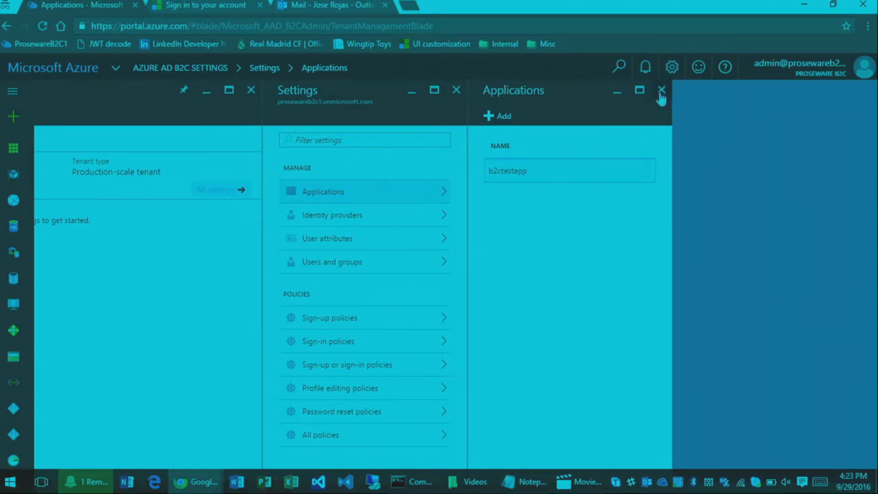
left_click(663, 90)
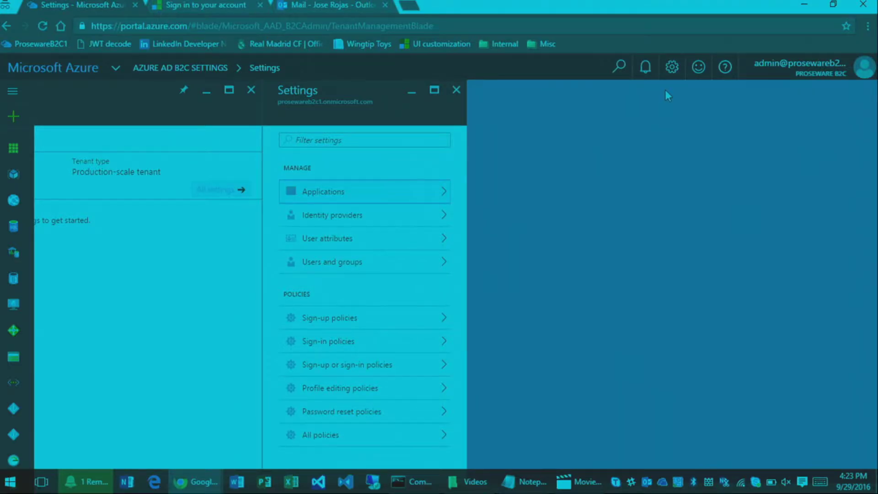
Step: Add a social identity provider named LinkedIn with type LinkedIn and open its client credentials setup
left_click(395, 220)
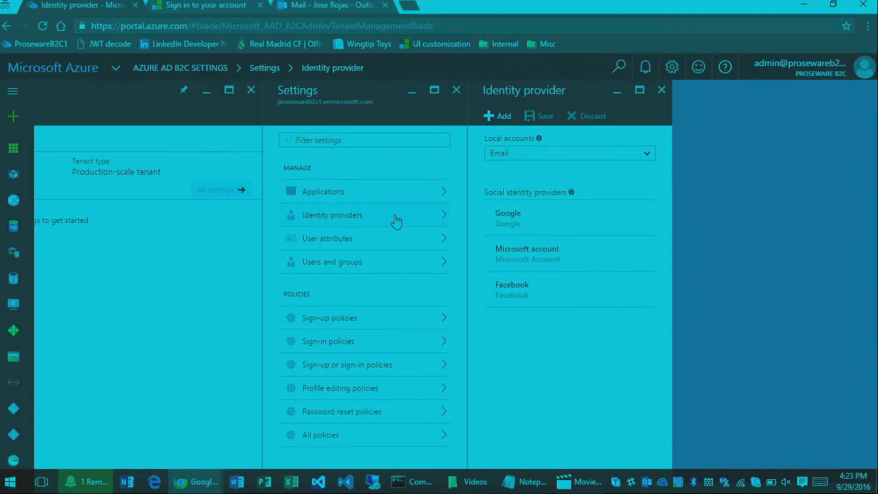
left_click(500, 117)
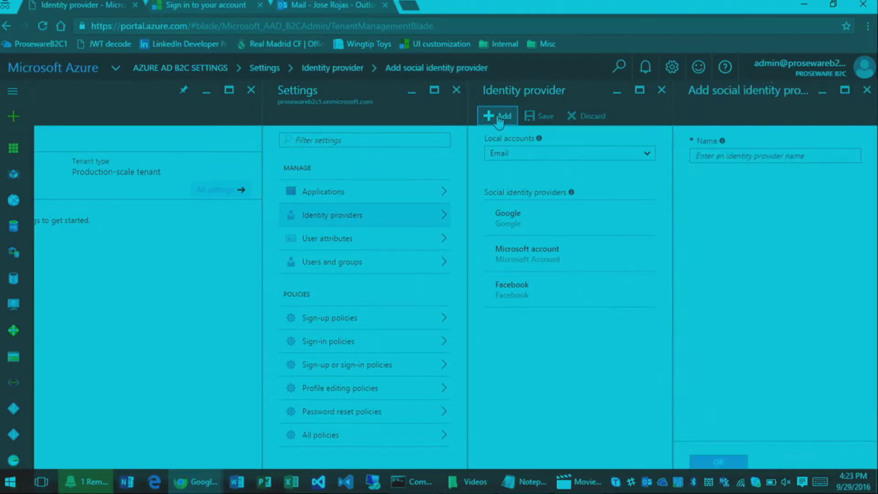
type("Linked")
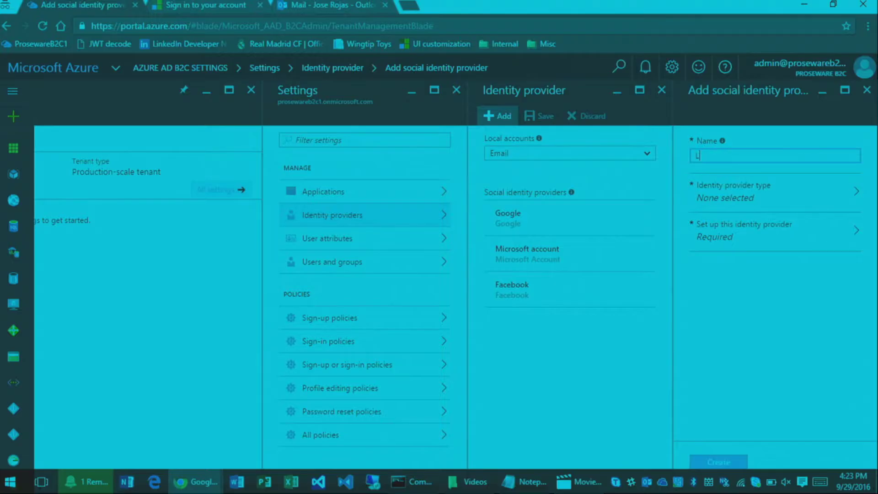
type("In")
left_click(813, 198)
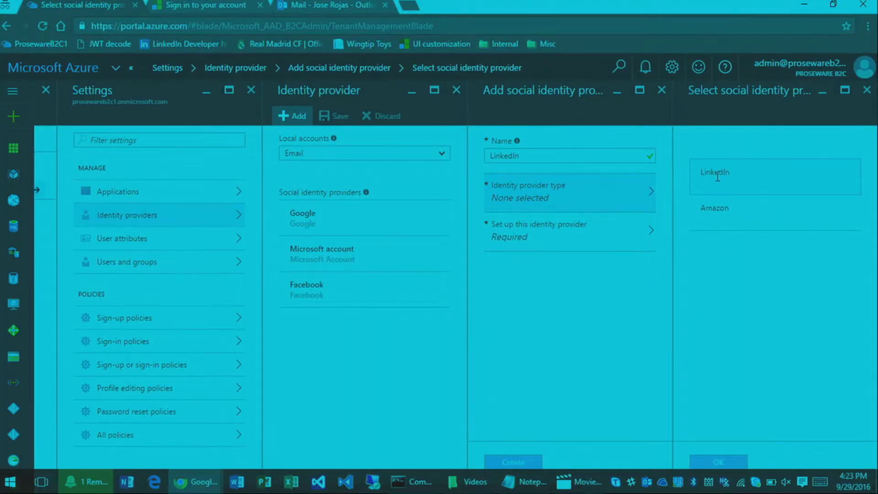
left_click(709, 467)
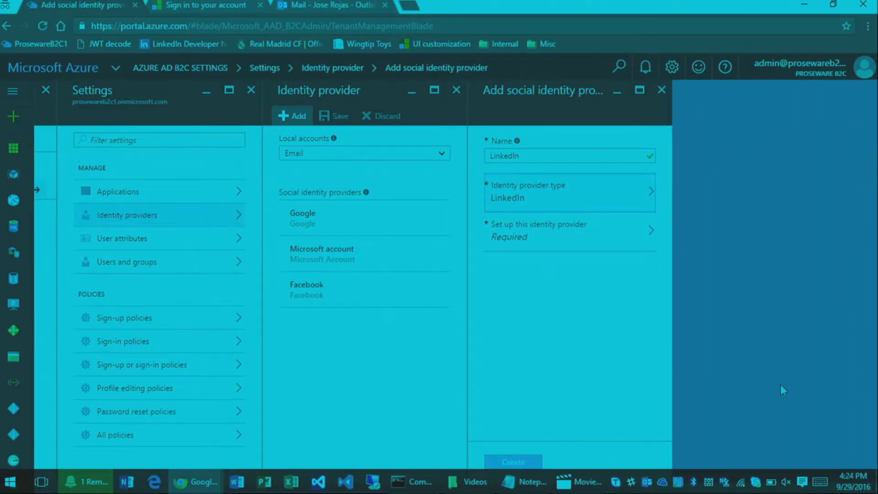
left_click(632, 247)
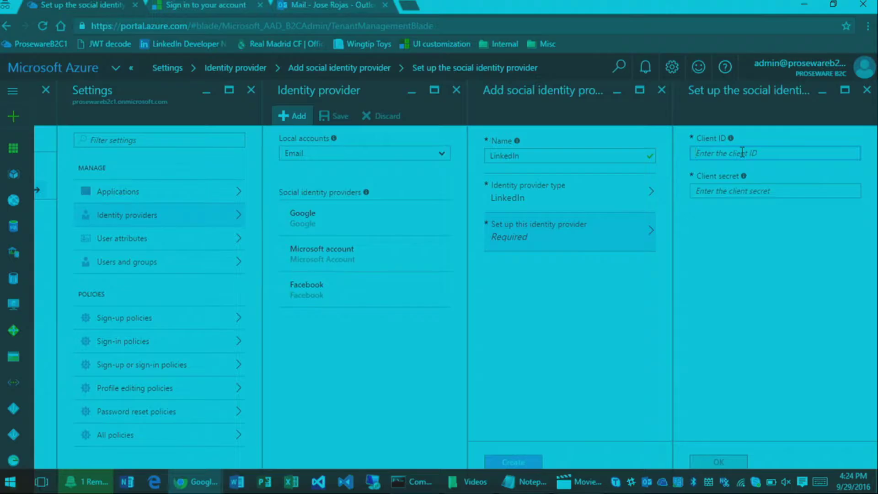
left_click(410, 6)
Step: Open the LinkedIn Developers home page in an incognito tab via the LinkedIn Developer bookmark
type("deve")
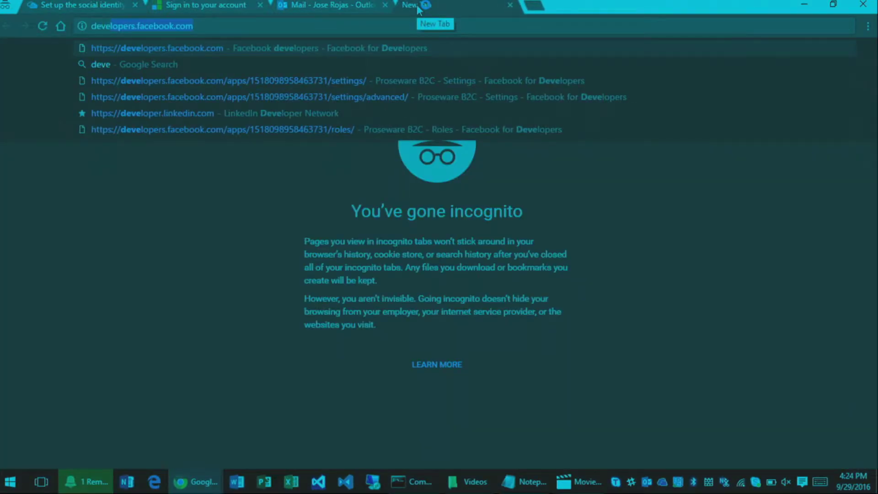
key("BackSpace")
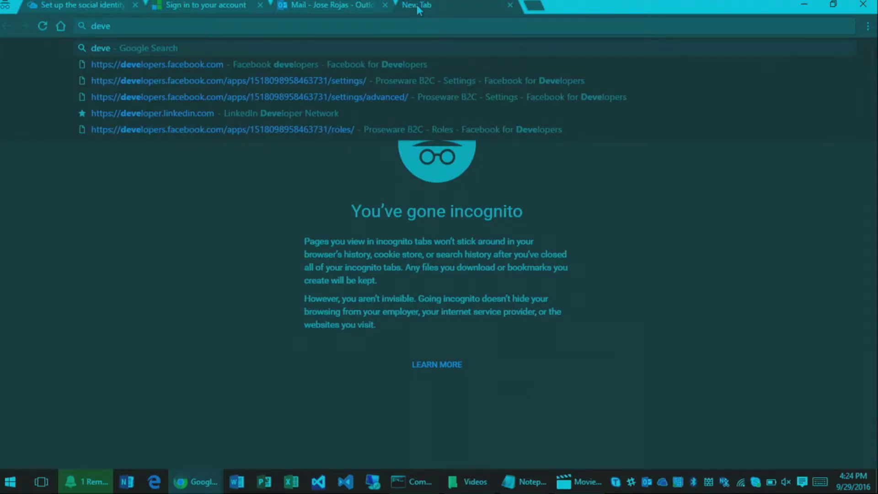
type("lopers.facebook.com")
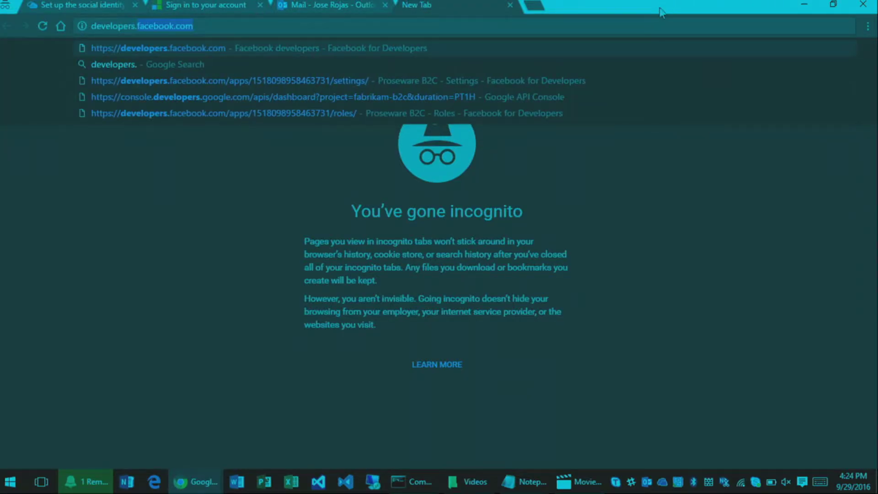
left_click(757, 215)
left_click(175, 45)
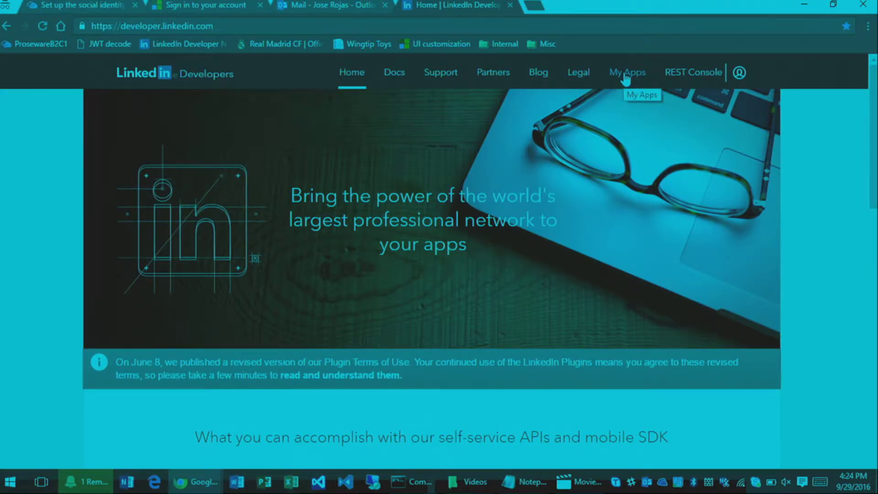
Step: Sign in to LinkedIn Developers with the developer account's e-mail address and password
left_click(624, 73)
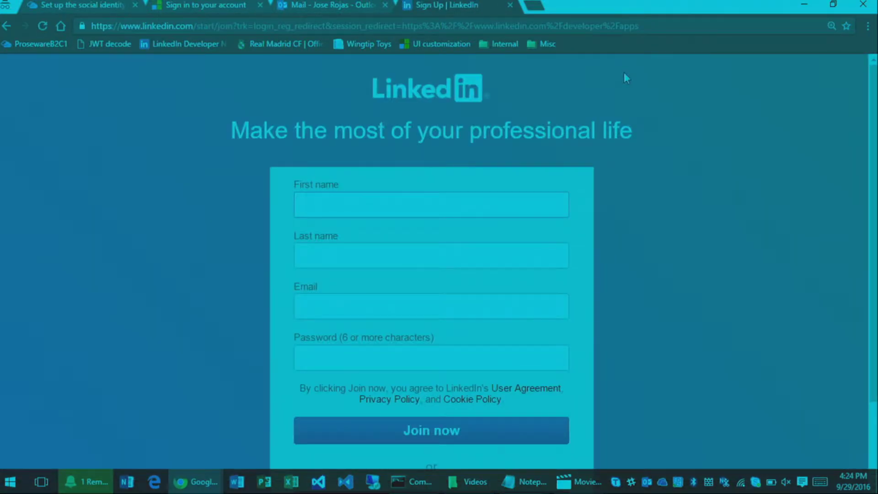
scroll(460, 350, "down", 3)
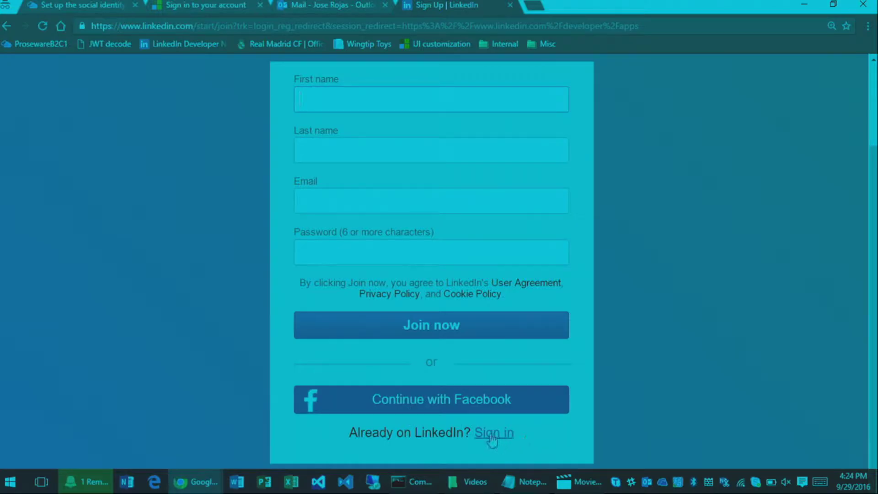
left_click(493, 432)
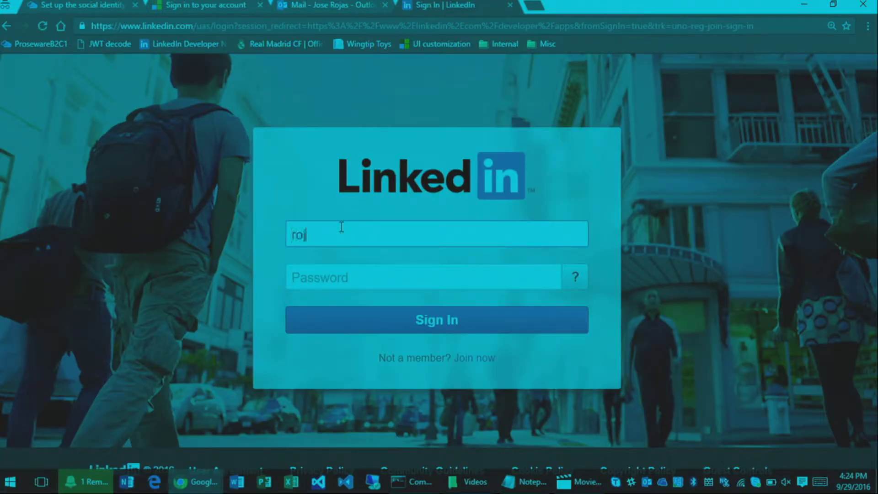
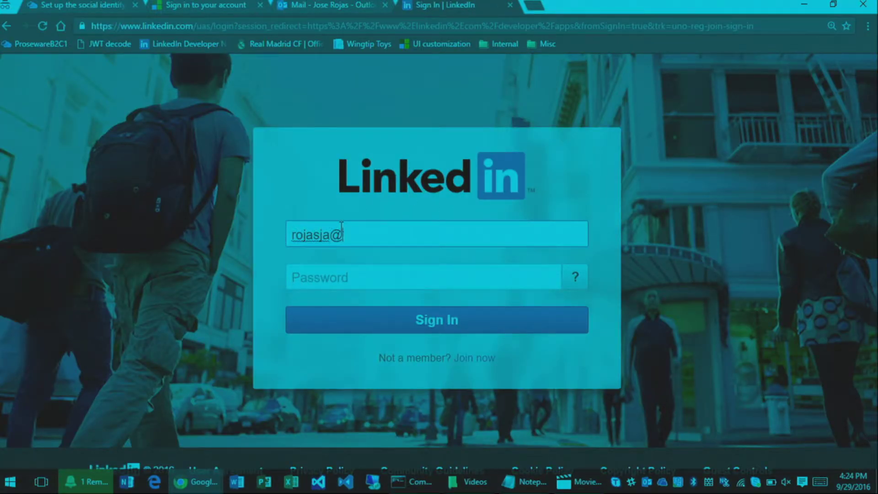
key("Tab")
type("******")
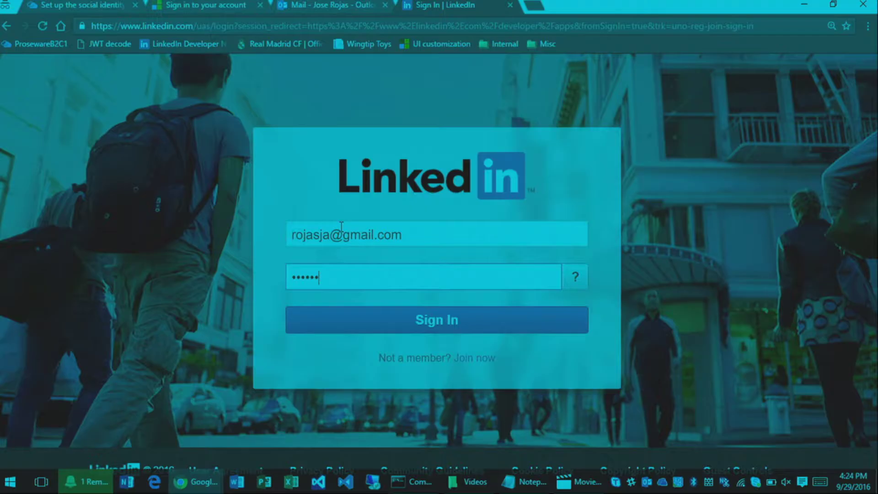
left_click(427, 320)
type("****")
key("BackSpace")
key("BackSpace")
key("BackSpace")
key("BackSpace")
type("*******")
key("Return")
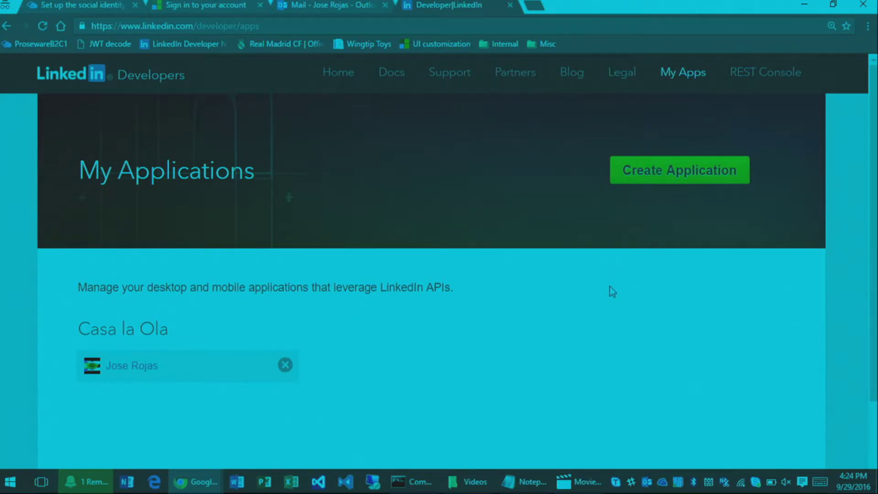
Step: Open the app's Authentication page showing its client keys and login.microsoftonline.com redirect URLs
scroll(613, 291, "down", 1)
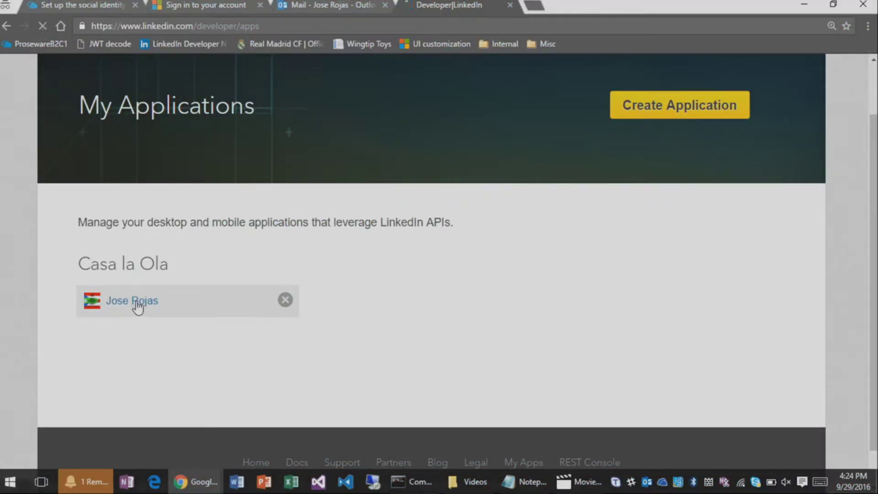
left_click(136, 303)
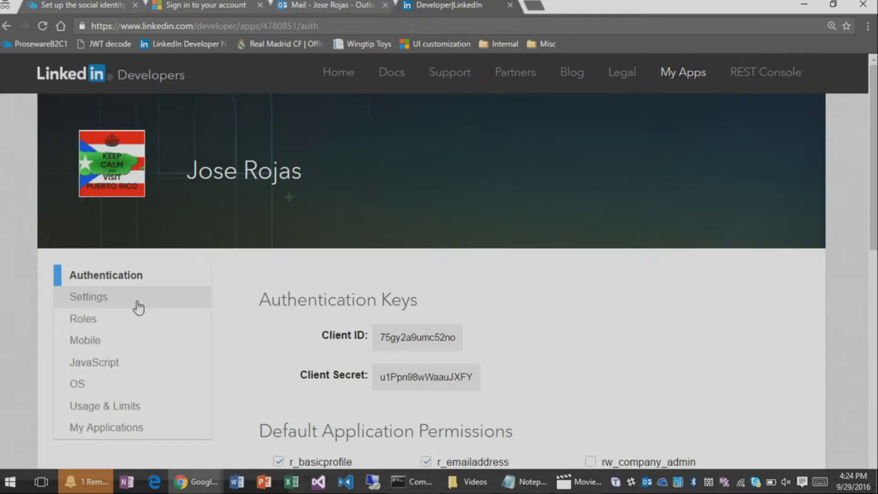
scroll(490, 310, "down", 4)
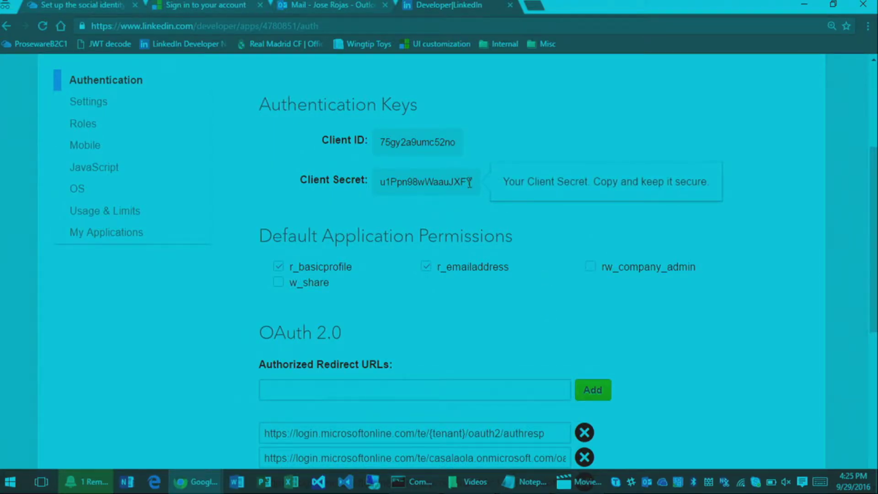
scroll(492, 209, "down", 2)
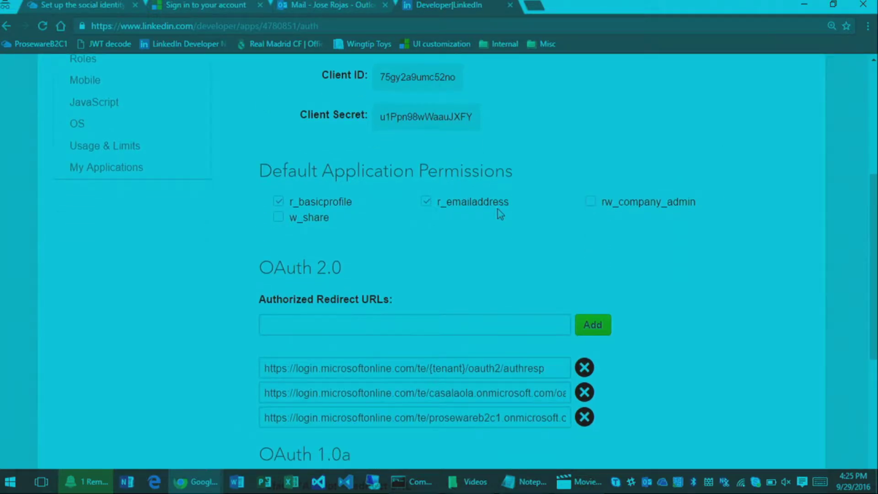
scroll(497, 215, "down", 2)
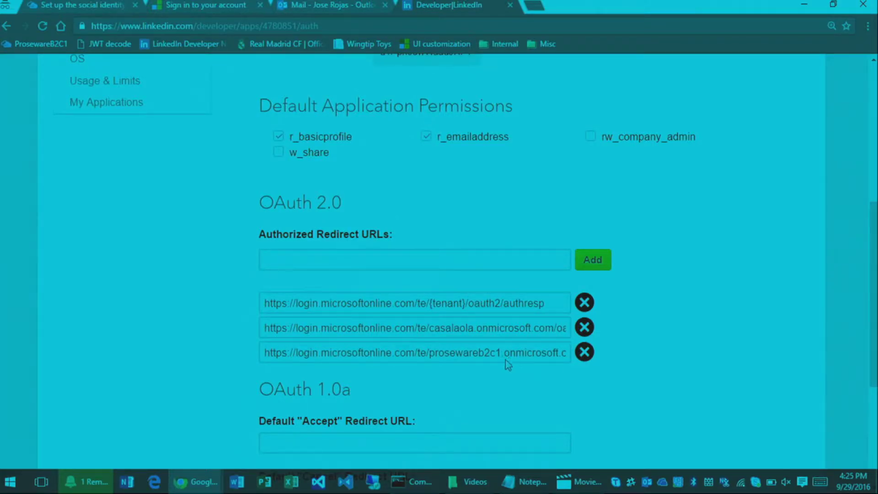
Step: Copy the LinkedIn app's Client ID into the Azure provider's Client ID field
scroll(613, 330, "up", 7)
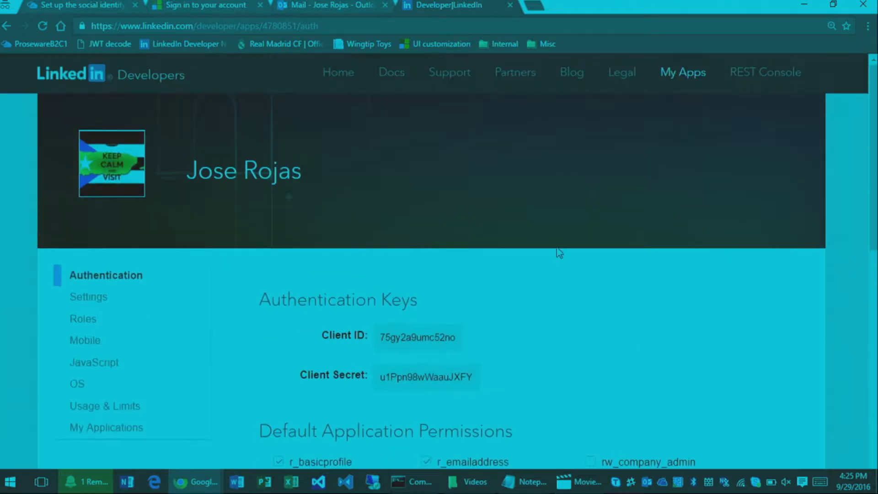
left_click(457, 340)
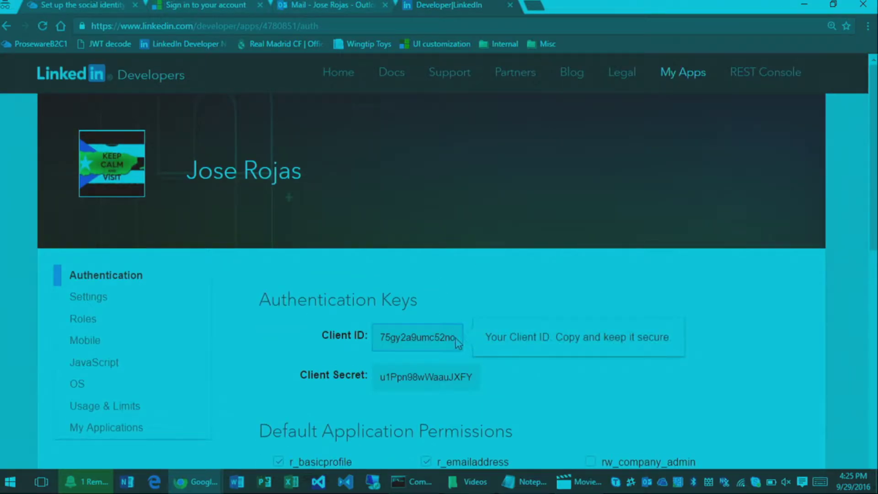
left_click_drag(381, 337, 458, 334)
key("ctrl+c")
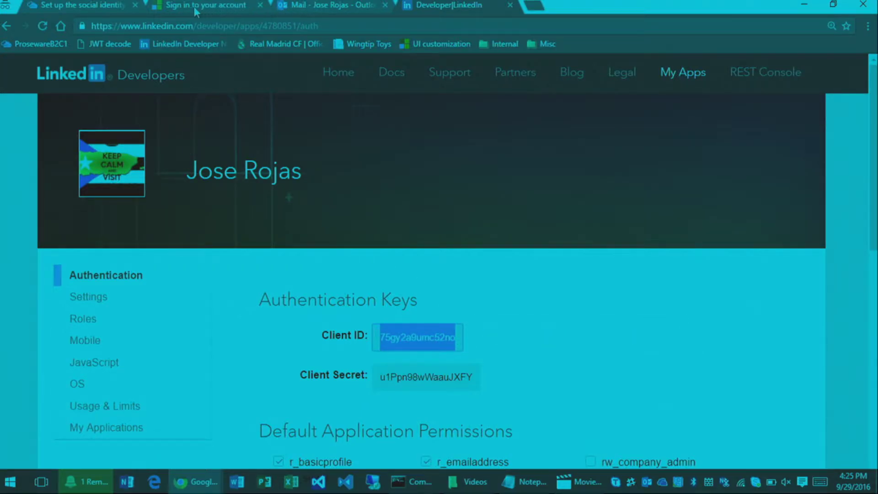
left_click(87, 8)
left_click(731, 154)
key("ctrl+v")
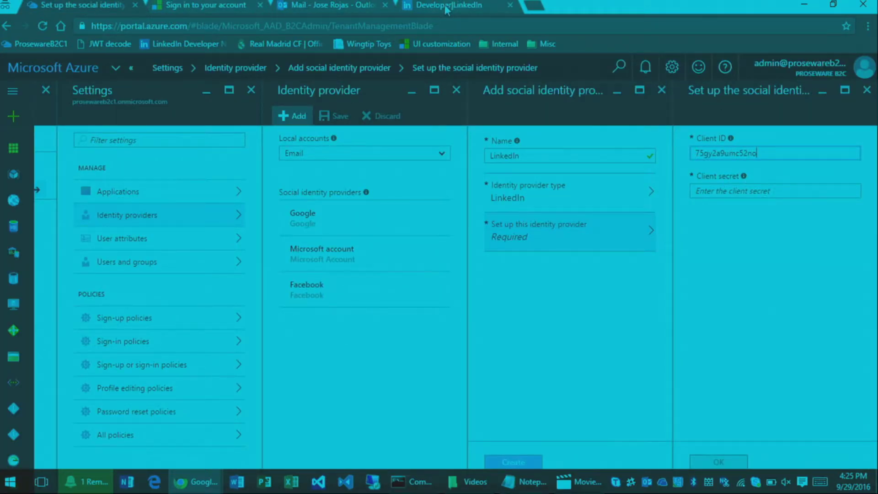
Step: Paste the LinkedIn Client Secret into Azure, remove the stray label text, and confirm
left_click(448, 6)
left_click(423, 374)
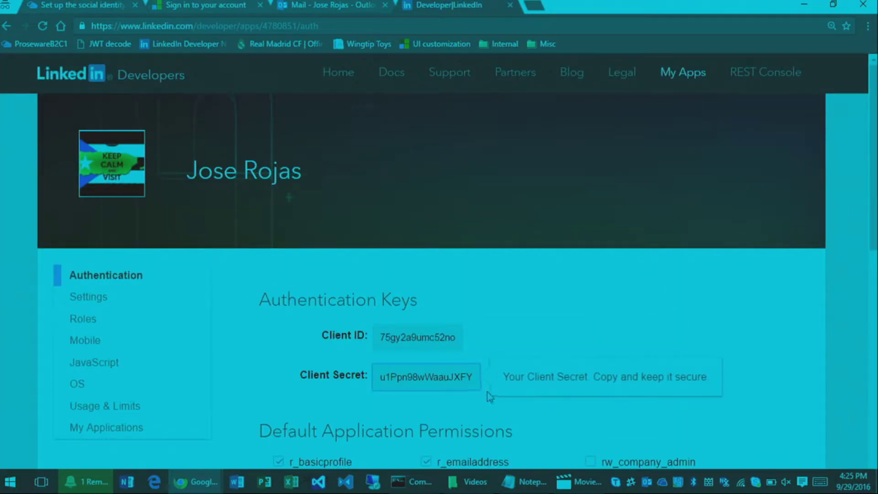
left_click_drag(475, 382, 390, 395)
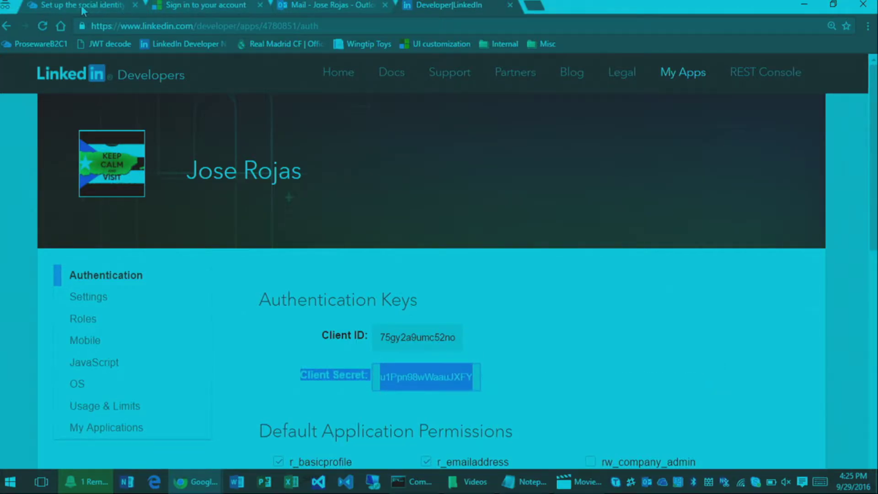
left_click(82, 6)
left_click(737, 191)
key("ctrl+v")
left_click_drag(747, 191, 695, 192)
key("BackSpace")
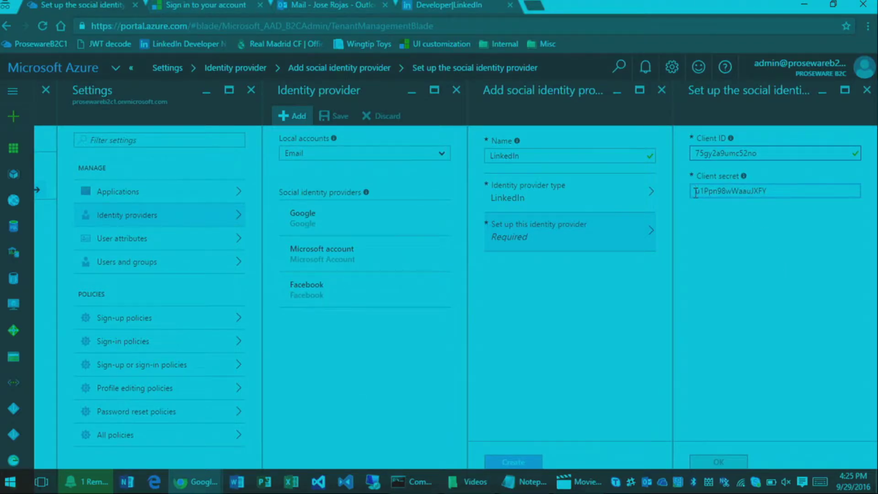
left_click(770, 191)
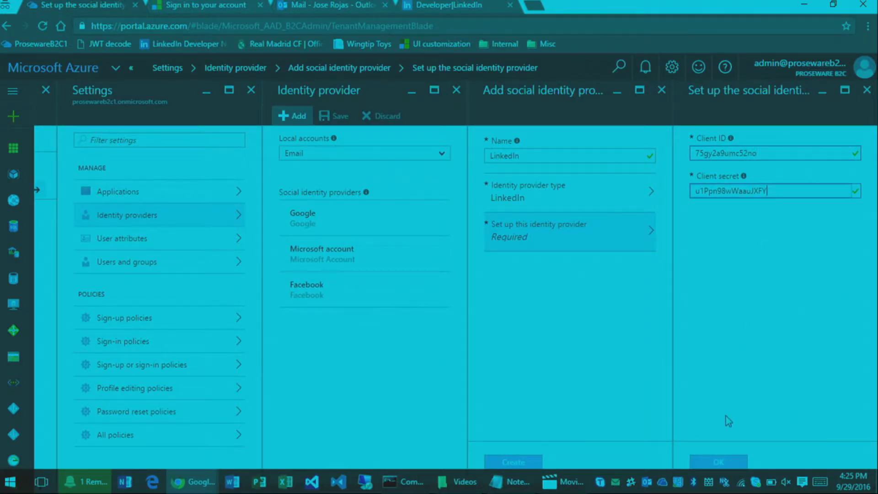
left_click(719, 462)
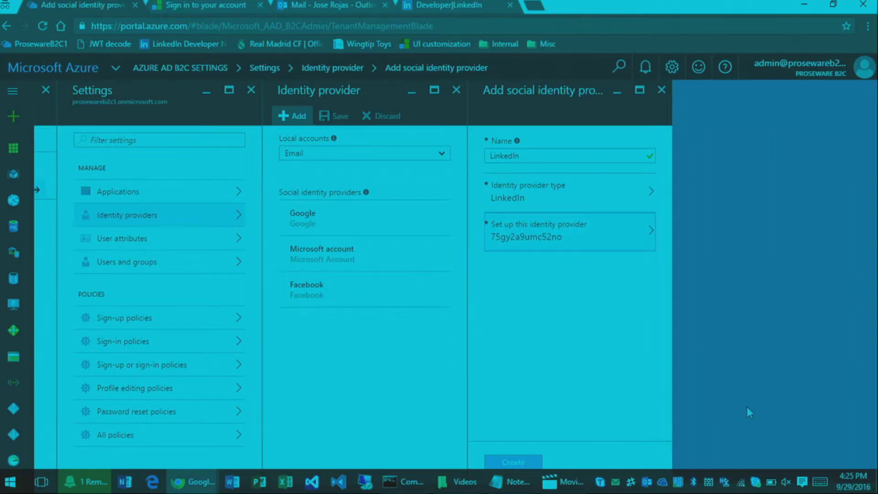
Step: Create the LinkedIn identity provider, then view the tenant's user attributes
left_click(517, 463)
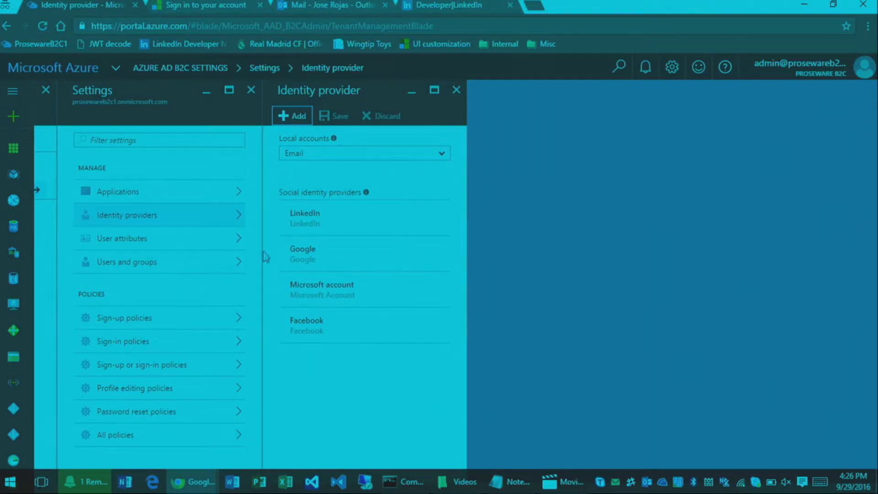
left_click(111, 247)
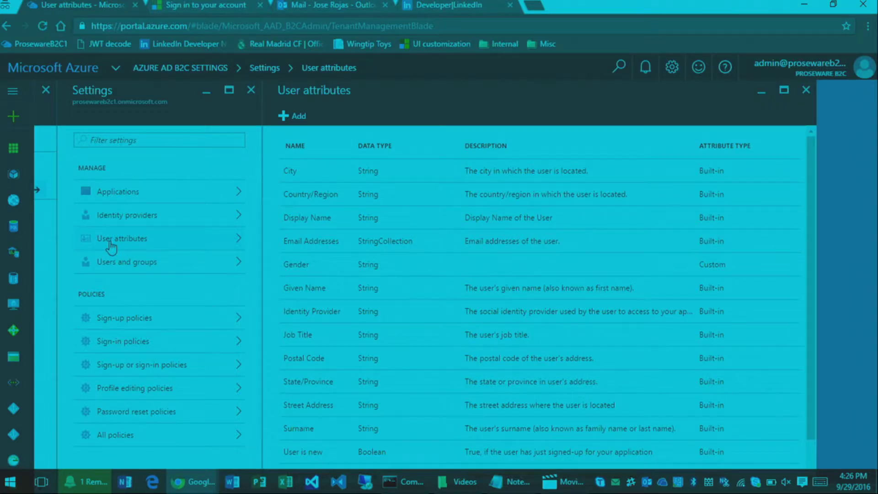
Step: Open the Add an attribute form from the User attributes list
left_click(111, 247)
scroll(528, 403, "down", 1)
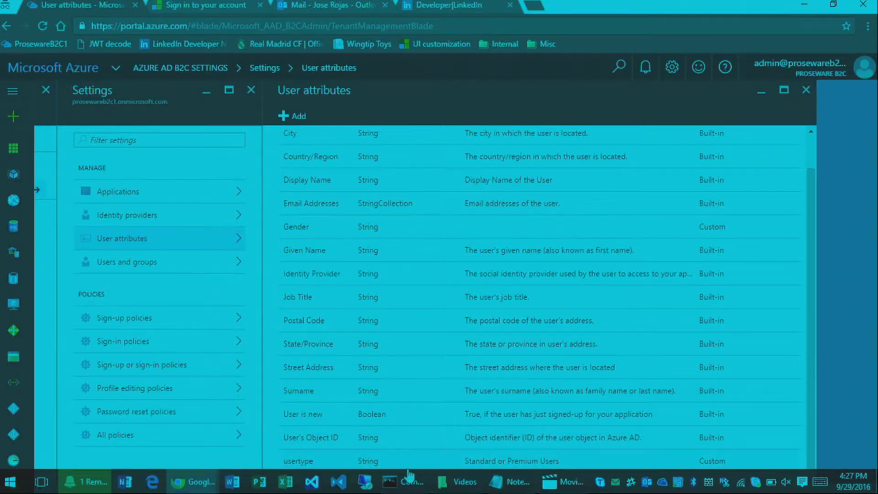
left_click(292, 117)
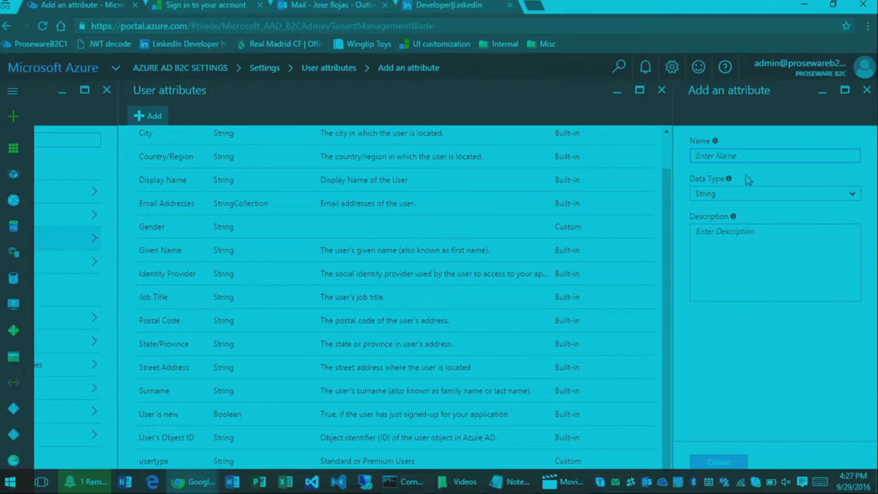
Step: Create a custom String attribute FavoritePlayer described 'Favorite Playe' and find it in the list
left_click(733, 157)
type("FavoritePlayer")
left_click(727, 242)
type("Favorite Playe")
left_click(721, 462)
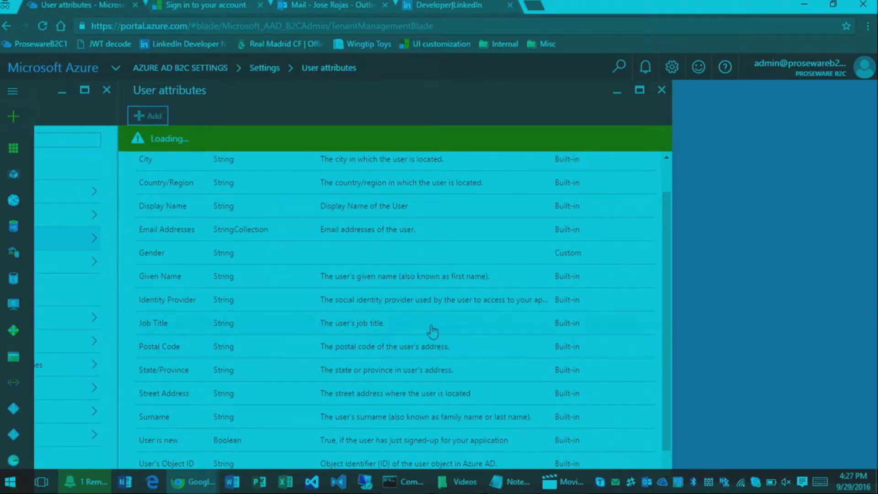
scroll(380, 350, "down", 1)
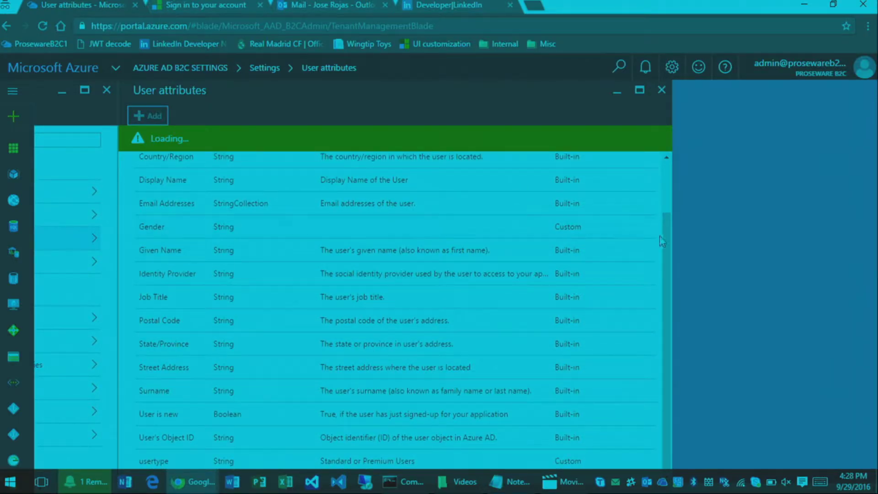
left_click_drag(666, 246, 668, 232)
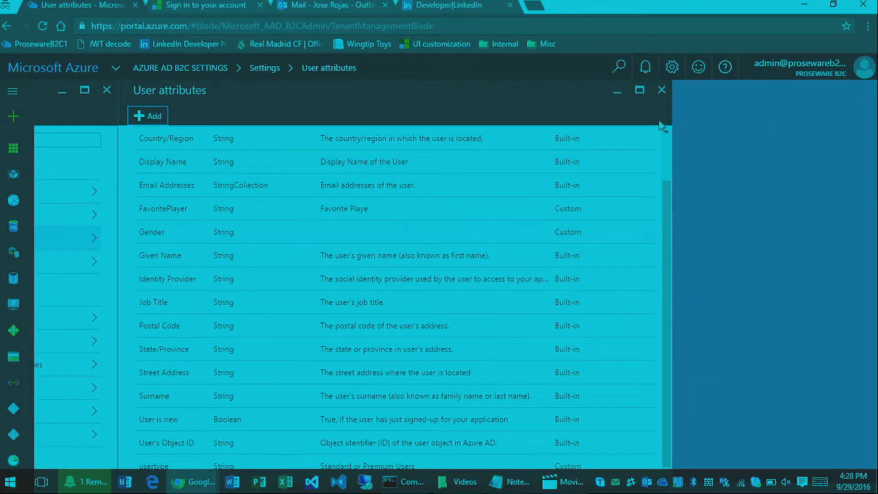
Step: Close User attributes, go to Sign-up or sign-in policies, and start adding a new policy
left_click(662, 90)
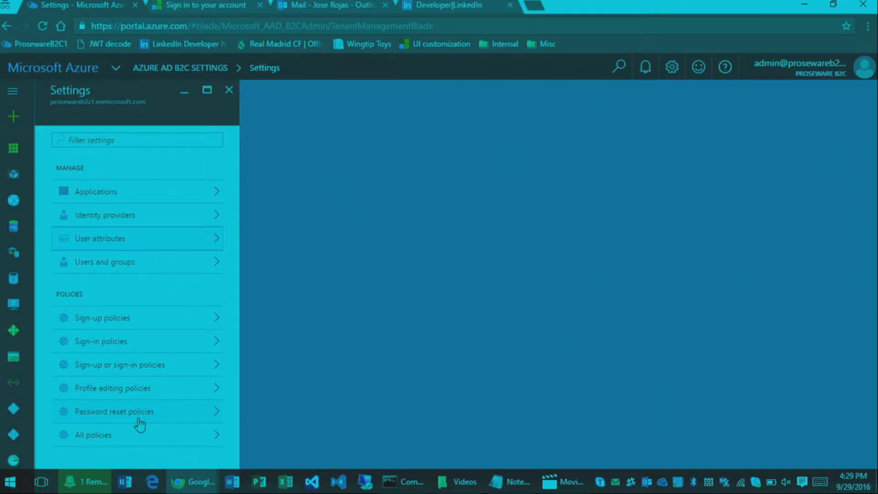
left_click(126, 371)
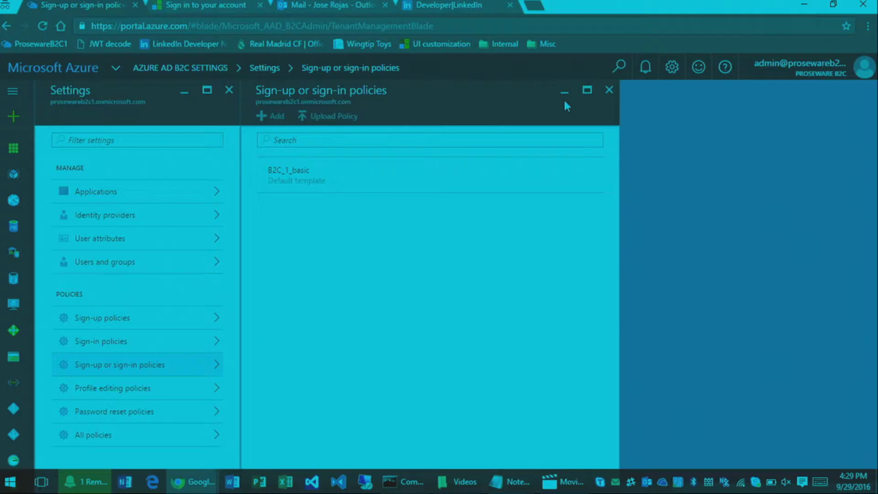
left_click(274, 118)
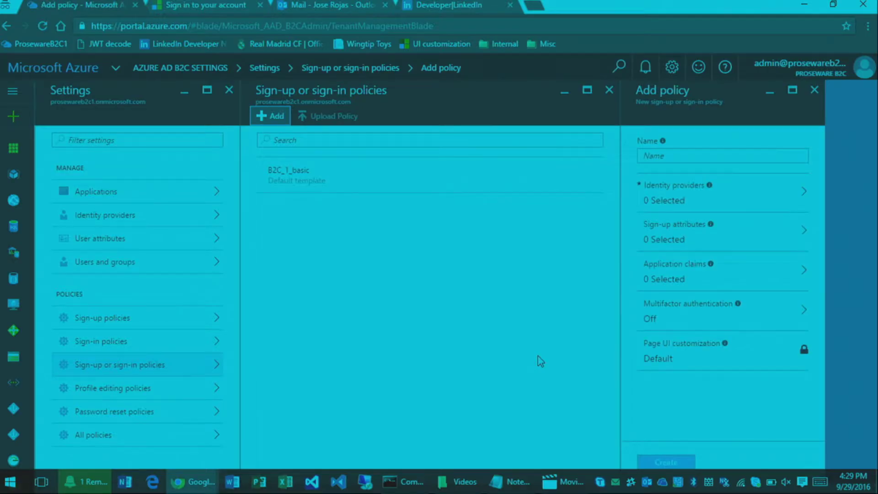
Step: Name the new policy basiscplus
left_click(673, 155)
type("basciplu")
key("BackSpace")
key("BackSpace")
key("BackSpace")
key("BackSpace")
key("BackSpace")
type("iscplus")
Step: Allow Email signup, LinkedIn and Facebook as the policy's identity providers
left_click(767, 187)
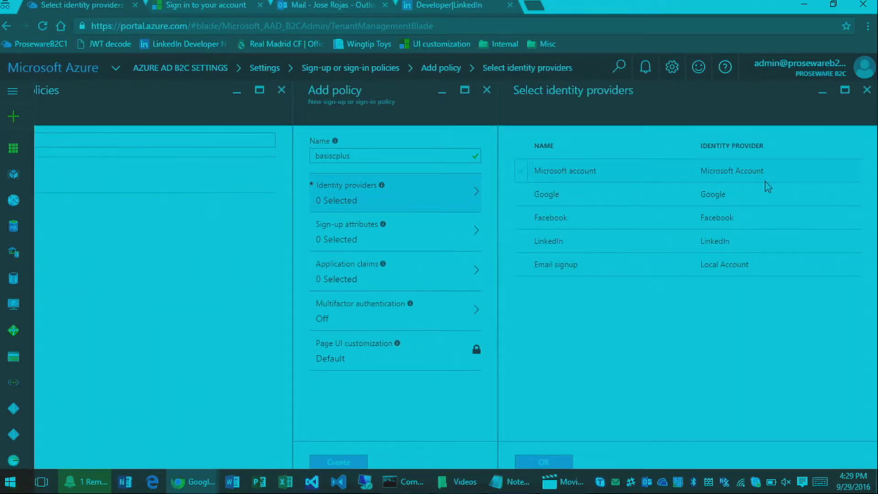
left_click(524, 270)
left_click(524, 243)
left_click(523, 220)
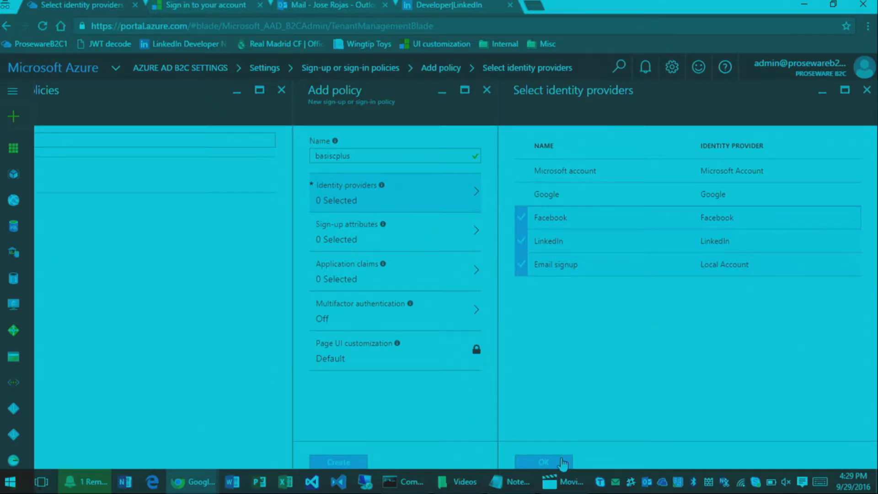
left_click(559, 460)
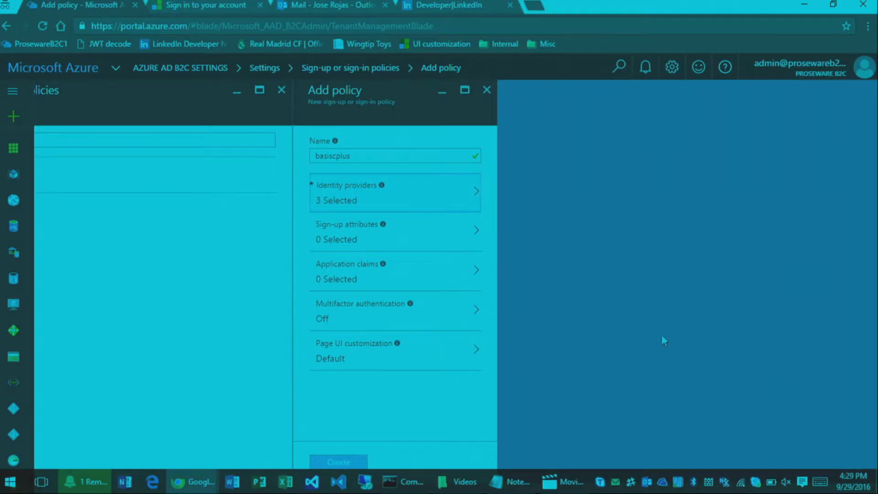
Step: Collect Email Address, Display Name and FavoritePlayer as the policy's sign-up attributes
left_click(454, 243)
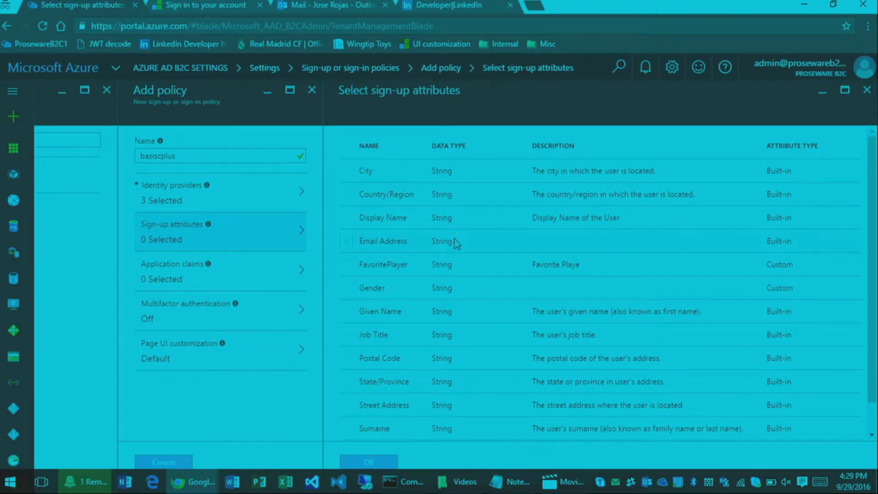
left_click(348, 242)
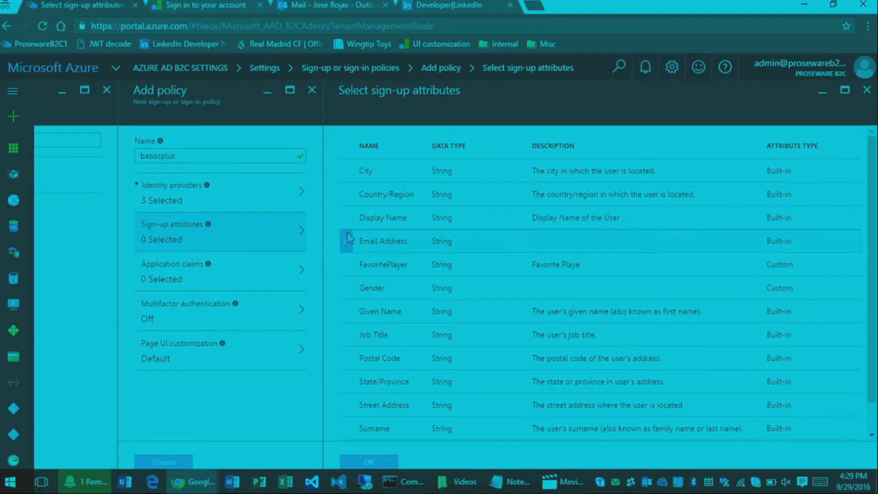
left_click(349, 218)
scroll(430, 362, "down", 1)
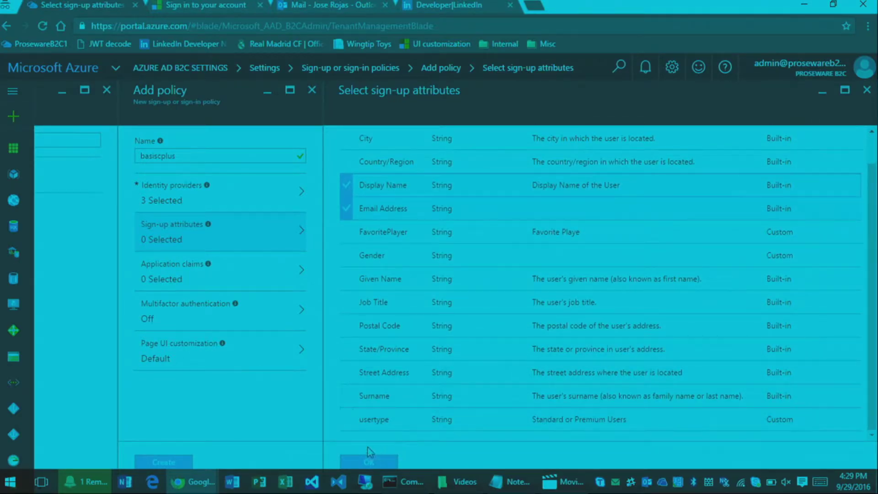
left_click(347, 239)
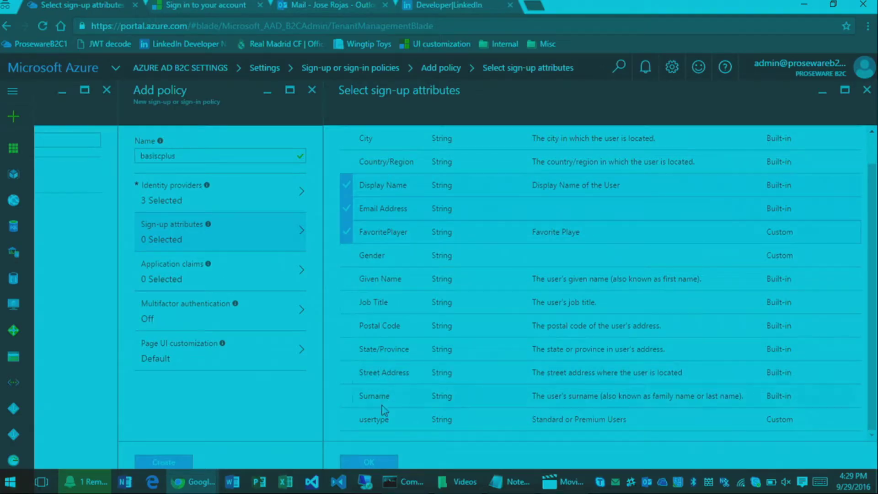
left_click(369, 462)
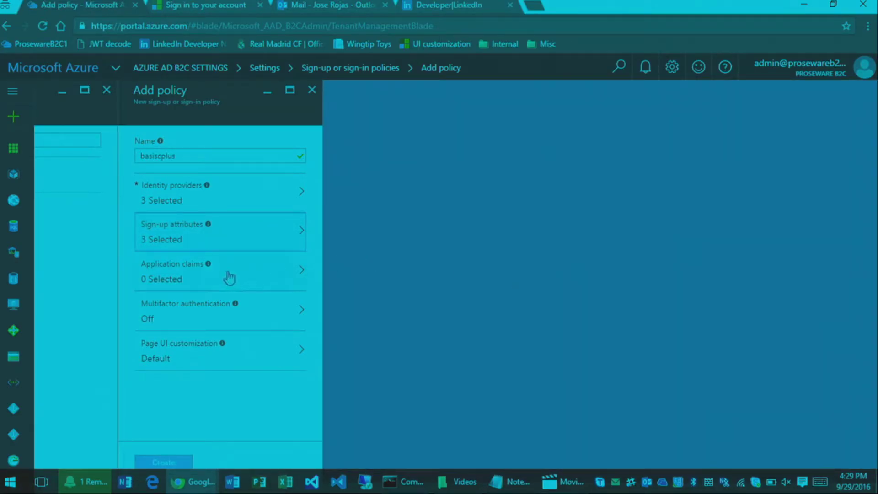
Step: Set the application claims to include User is new and User's Object ID
left_click(265, 282)
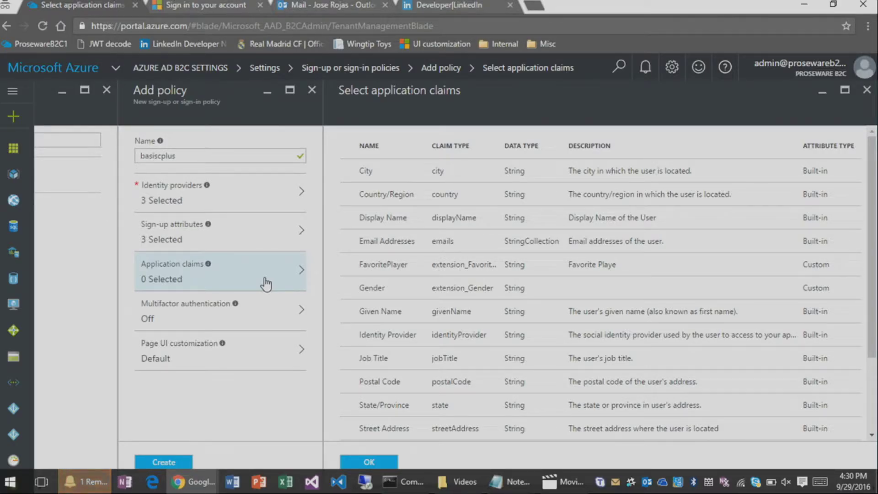
left_click(345, 245)
scroll(374, 256, "down", 3)
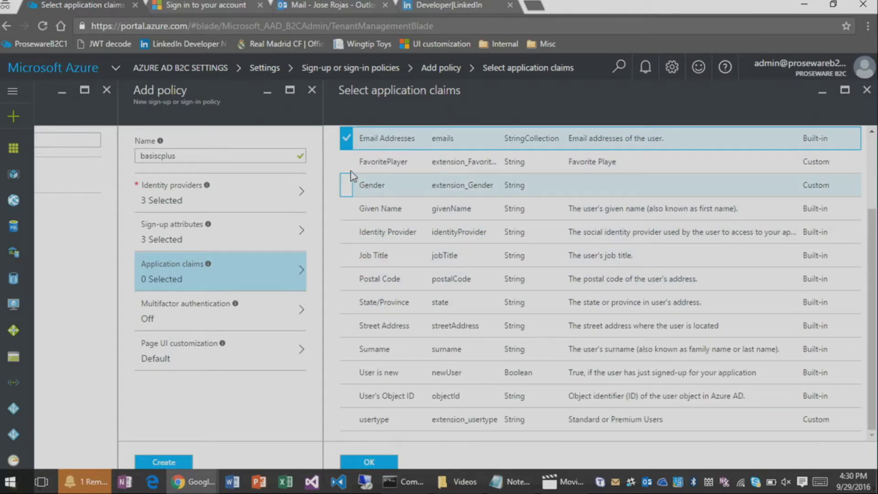
left_click(347, 162)
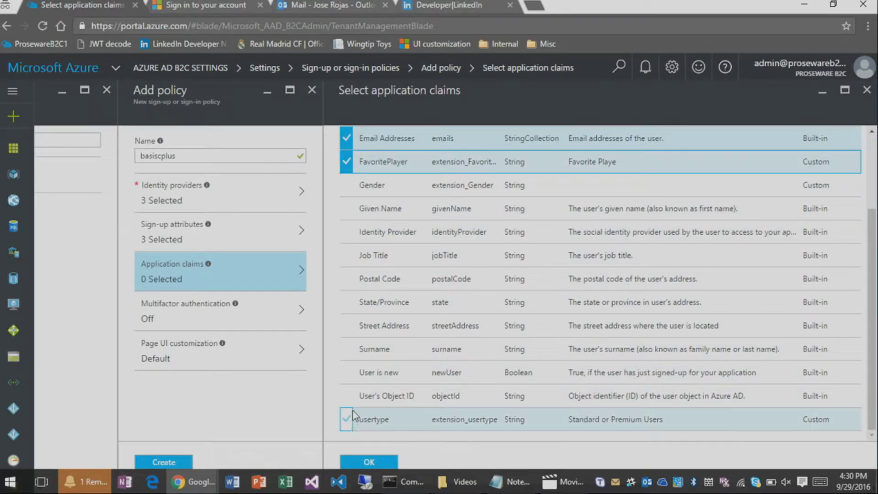
left_click(352, 372)
left_click(355, 402)
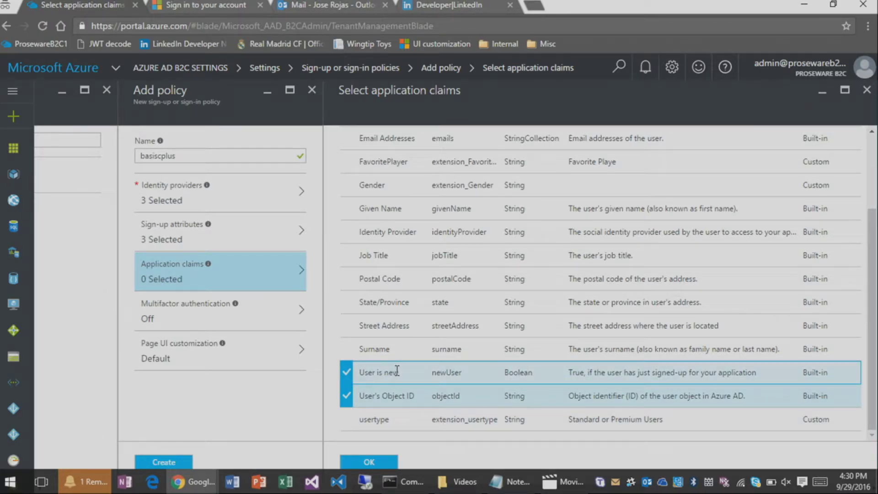
left_click(369, 462)
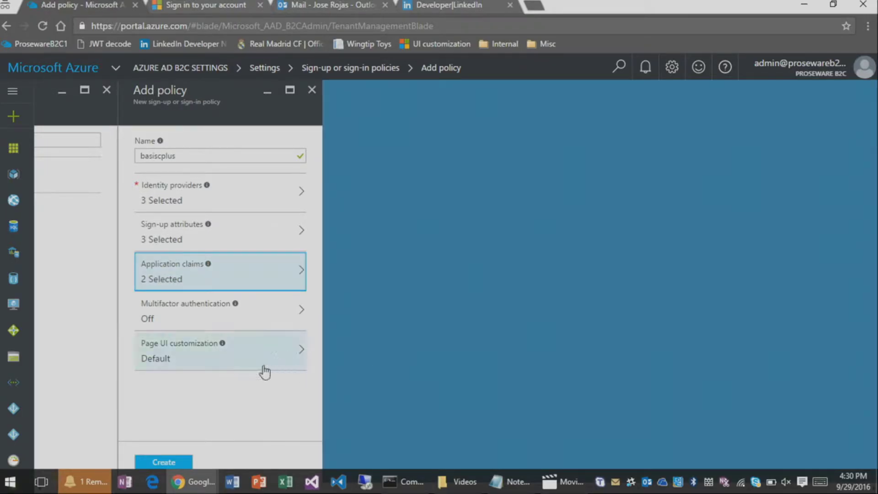
Step: Leave multifactor authentication off and create the B2C_1_basiscplus policy
left_click(247, 330)
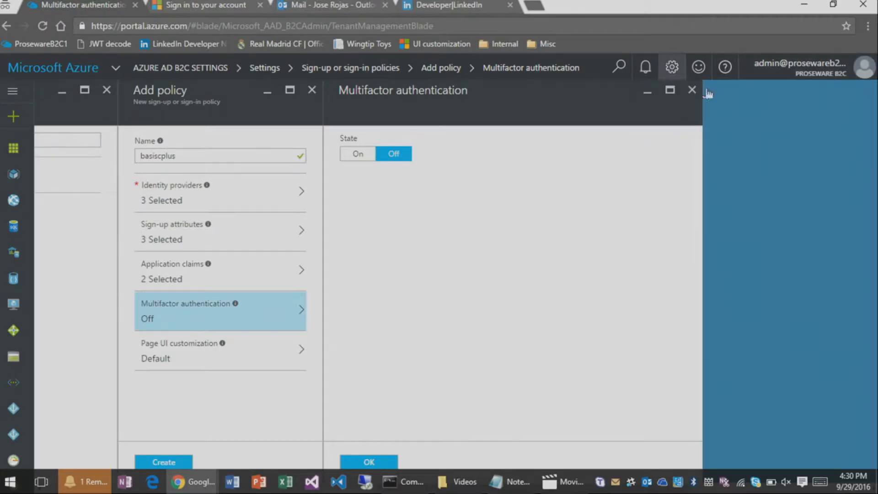
left_click(693, 90)
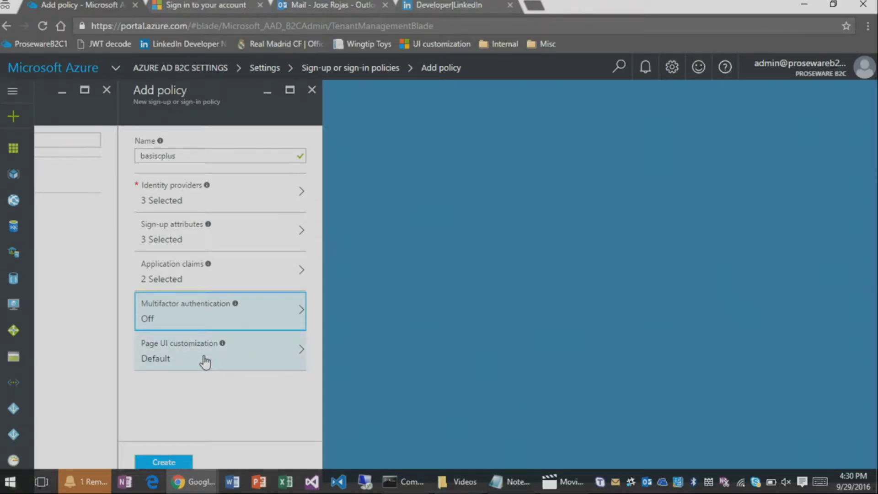
left_click(172, 458)
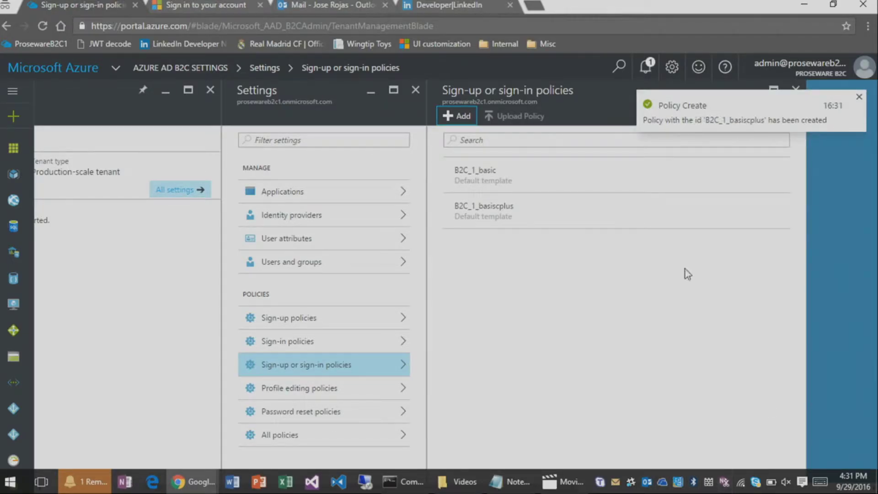
left_click(514, 211)
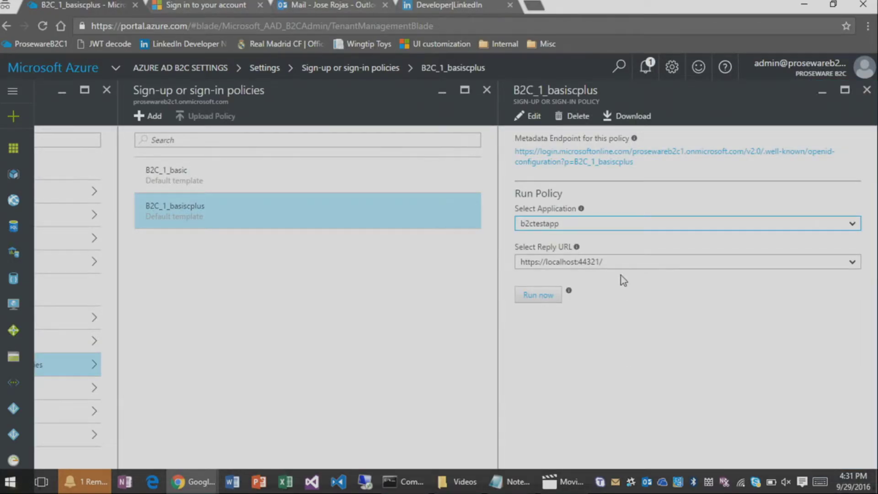
left_click(615, 265)
left_click(614, 275)
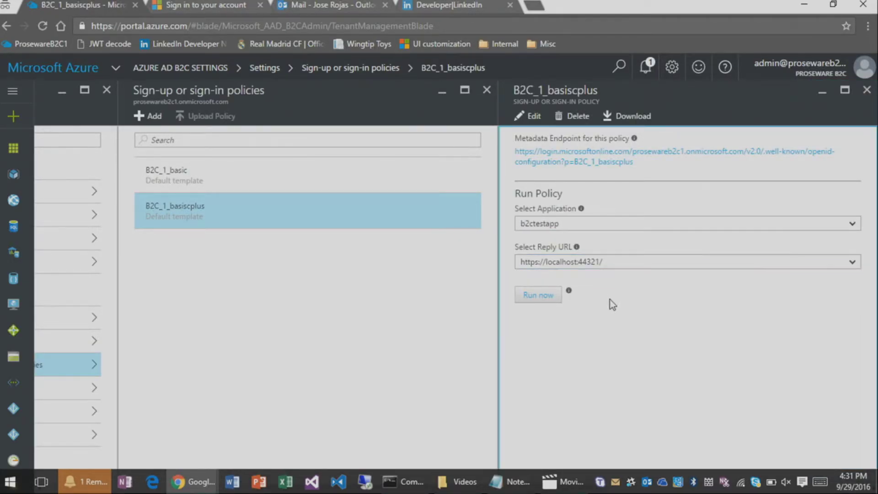
Step: Sign out of LinkedIn Developers and return to the Azure portal policy page
left_click(453, 6)
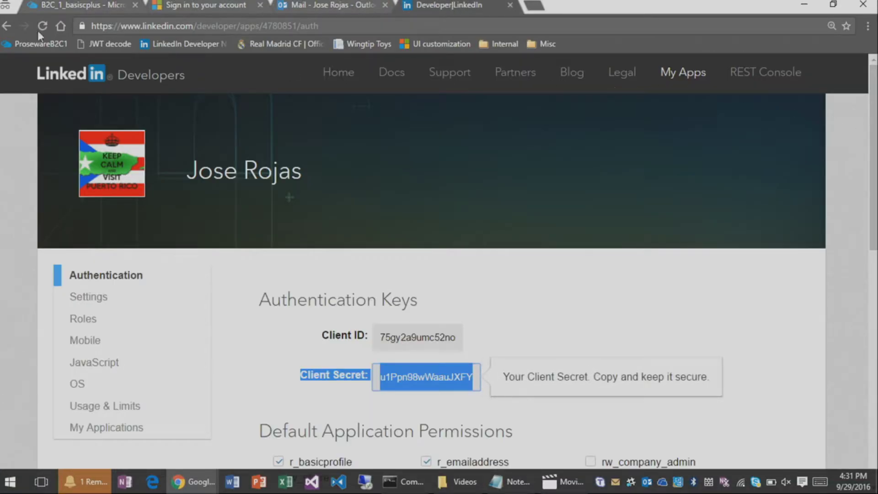
left_click(341, 72)
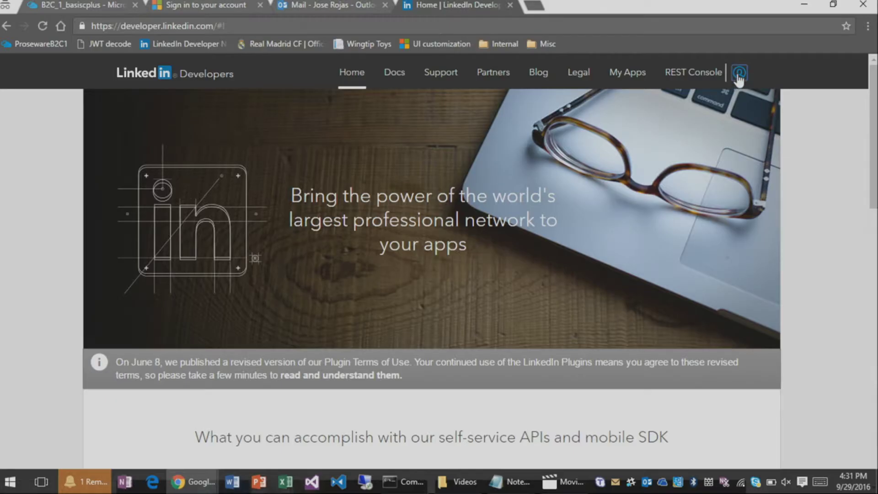
left_click(740, 73)
left_click(722, 113)
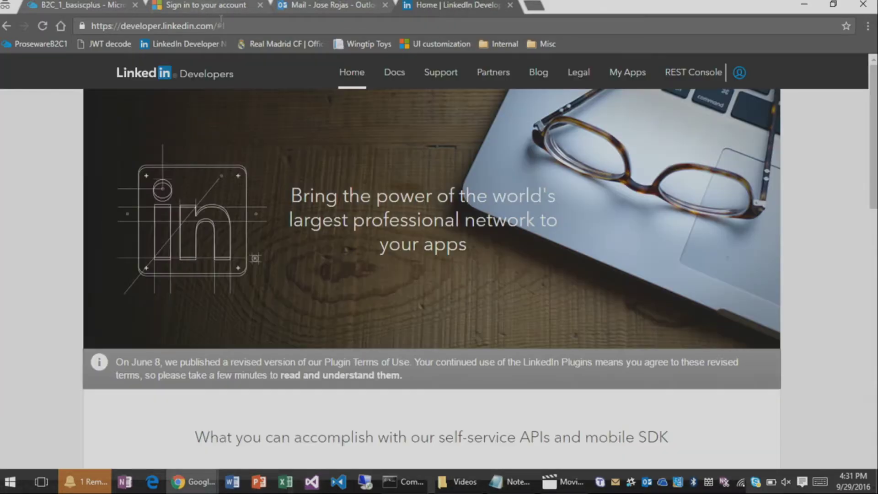
left_click(81, 4)
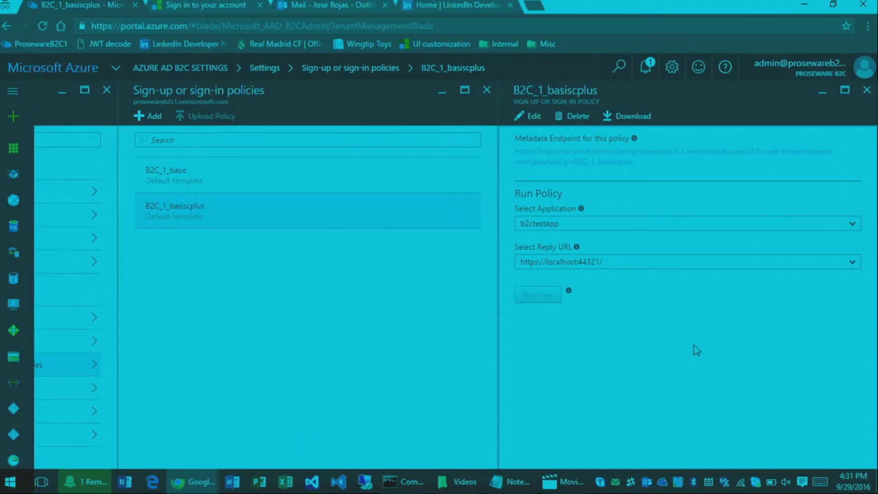
Step: Run the policy and choose LinkedIn as the sign-in account
left_click(532, 301)
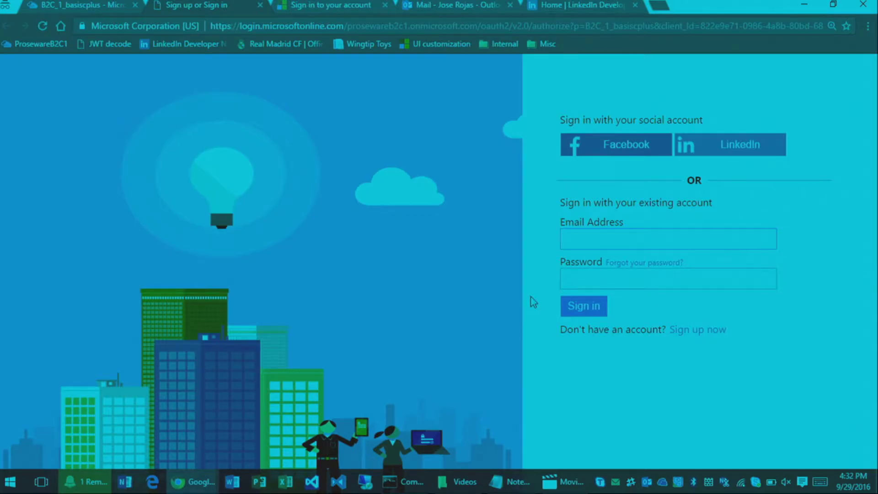
left_click(740, 151)
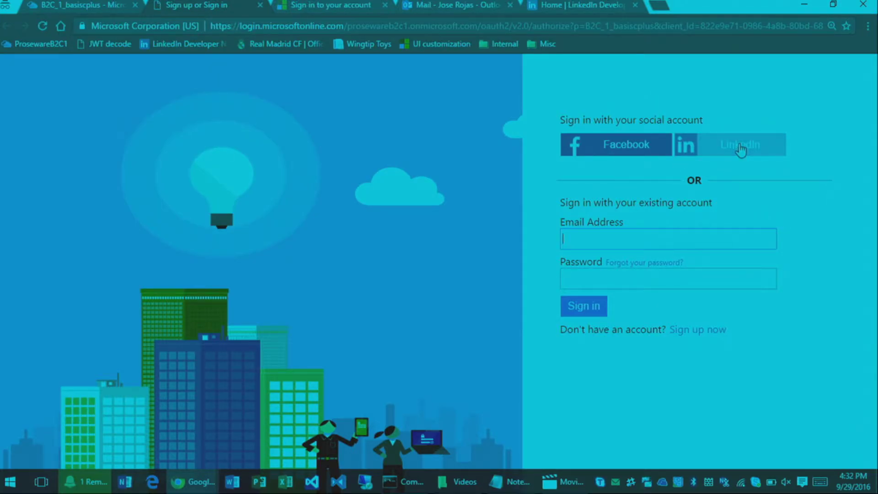
left_click(741, 150)
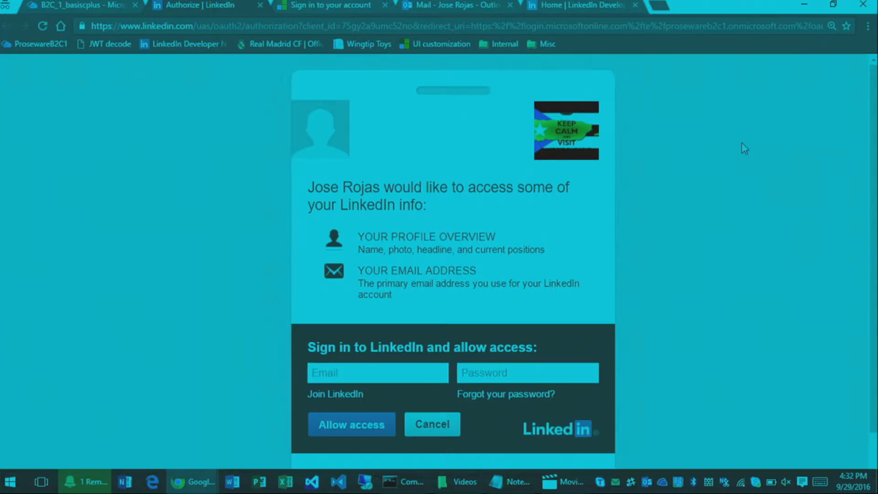
Step: Sign in with the LinkedIn e-mail and password, allow access, and enter FavoritePlayer Maradona
scroll(704, 293, "down", 1)
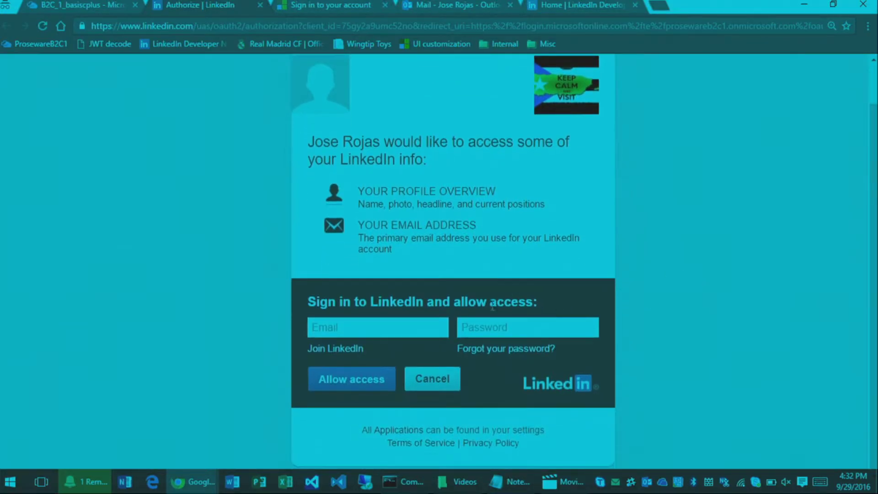
left_click(412, 334)
key("Tab")
type("••••••••")
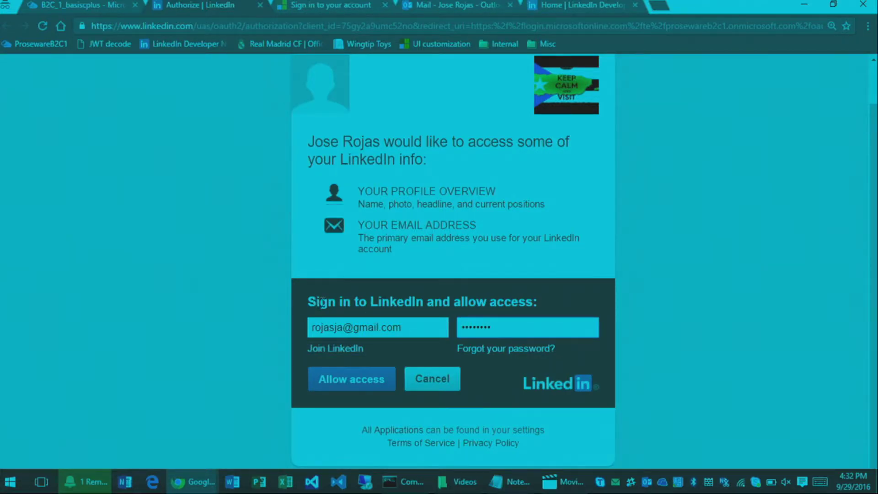
left_click(338, 380)
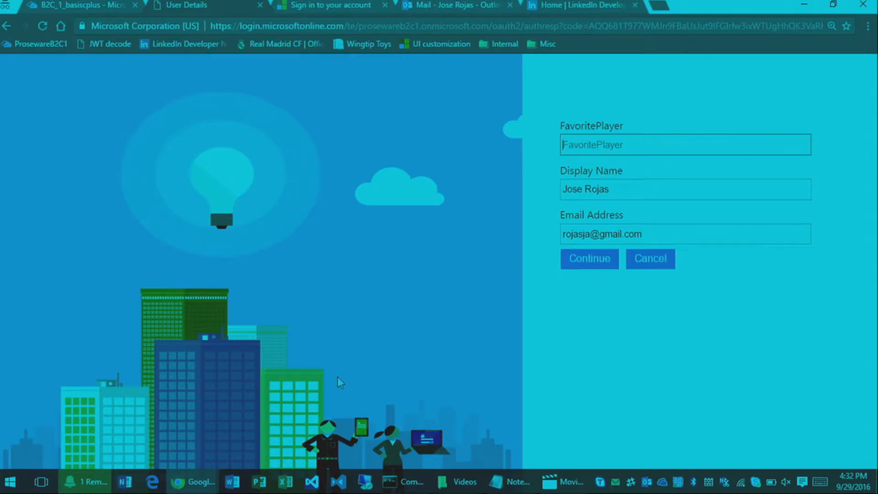
type("Maradona")
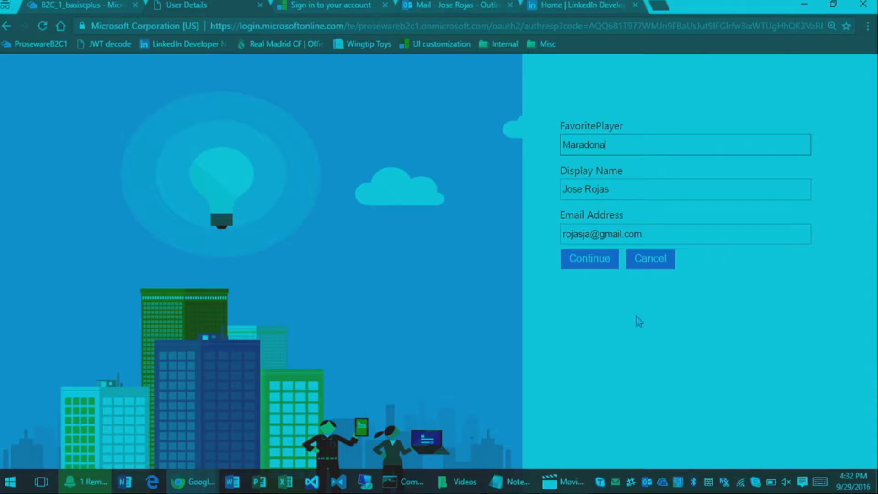
left_click(593, 259)
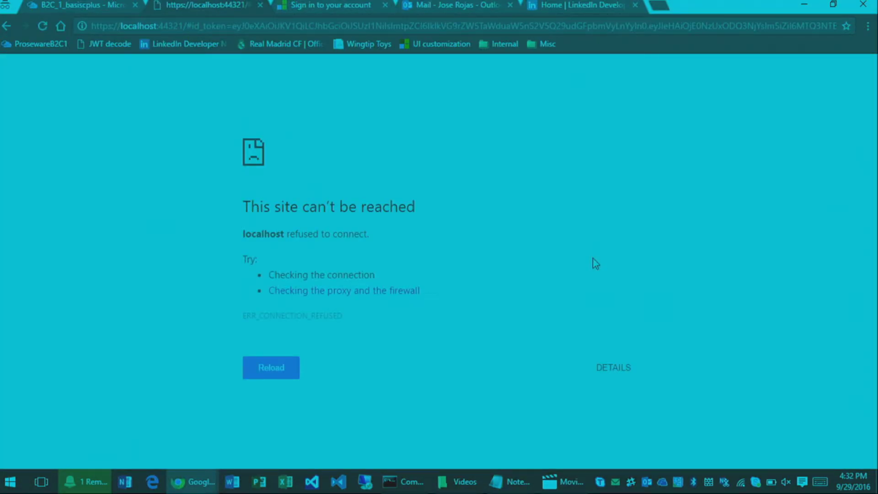
Step: Reload the localhost reply page and select the full address carrying the id_token
key("F5")
left_click(281, 24)
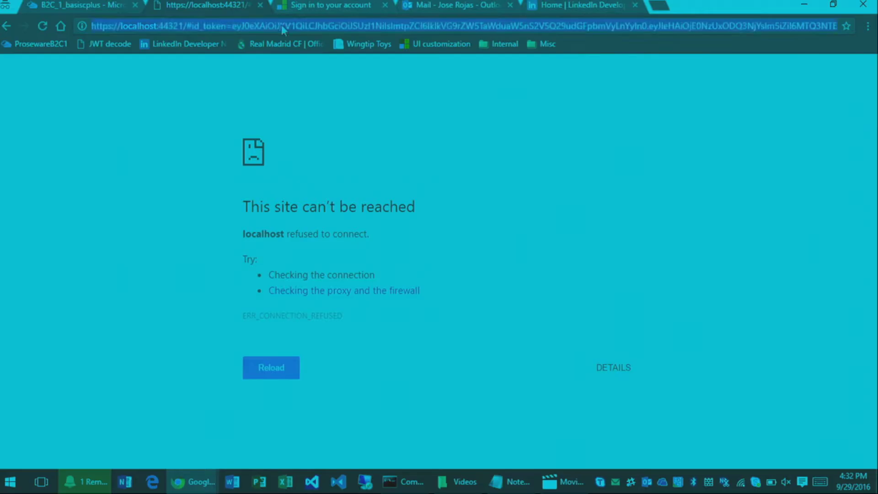
left_click_drag(233, 26, 862, 50)
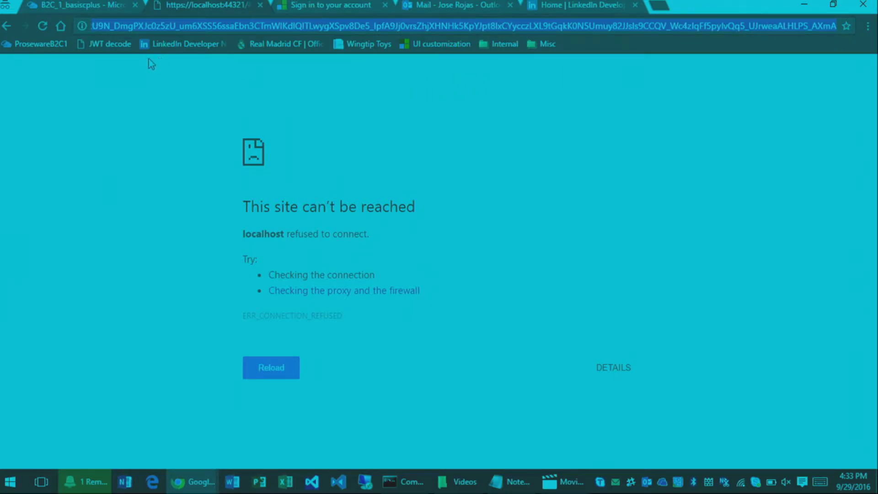
Step: Paste the ID token into JWT Decoder to read its claims, then go back to Azure
left_click(104, 49)
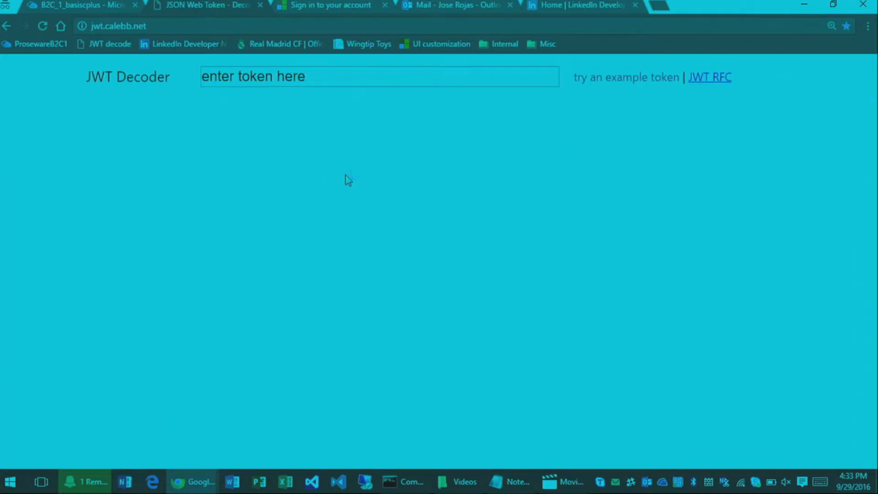
left_click(237, 76)
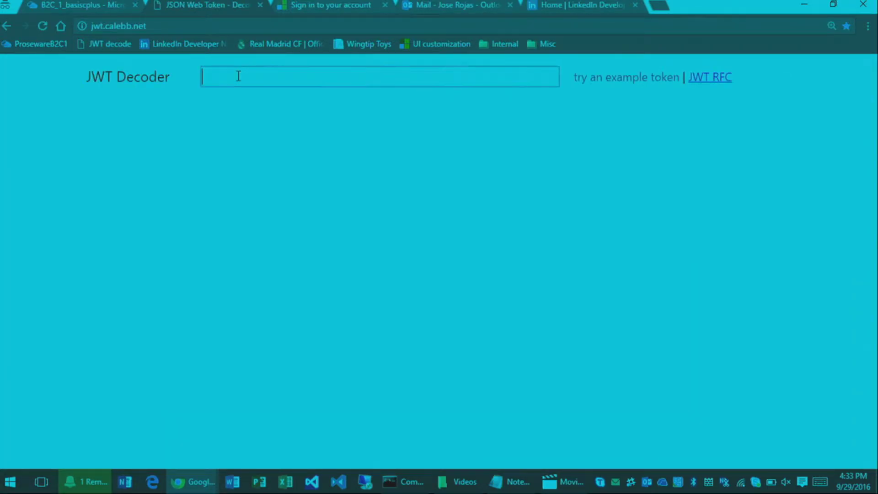
key("ctrl+v")
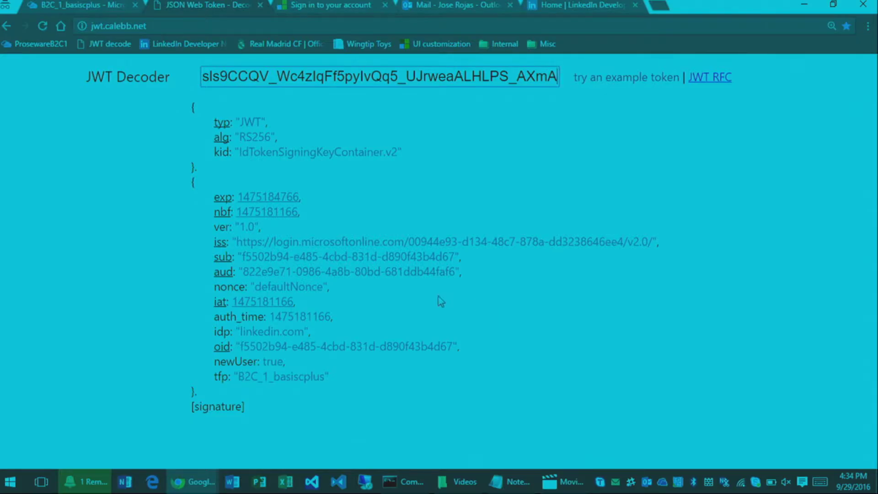
left_click(71, 6)
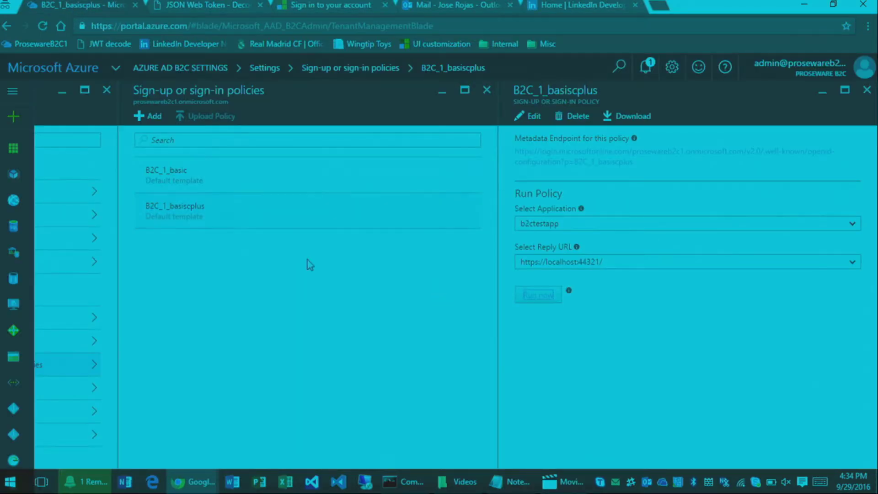
Step: Reopen B2C_1_basiscplus in edit mode and show its Token, session & SSO config
left_click(867, 90)
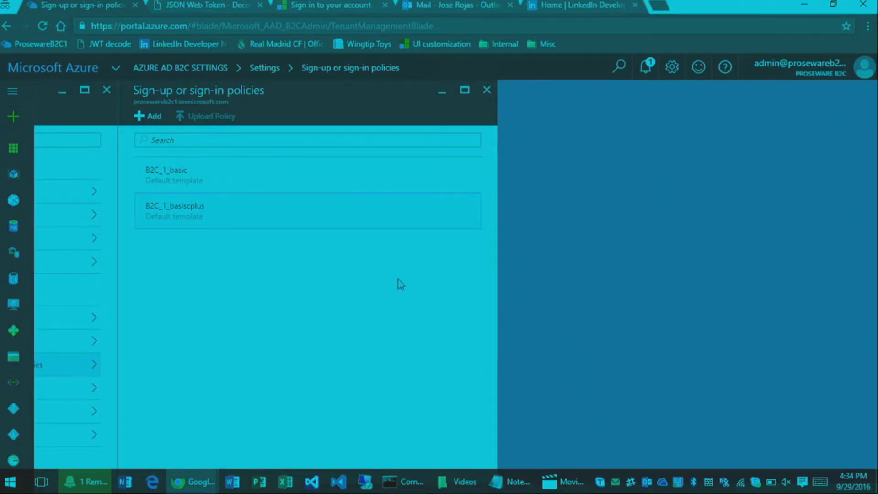
left_click(188, 210)
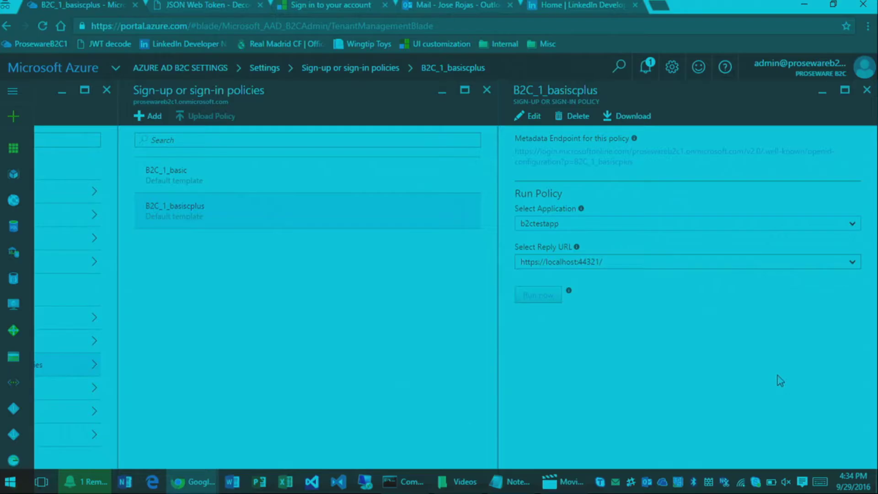
left_click(535, 118)
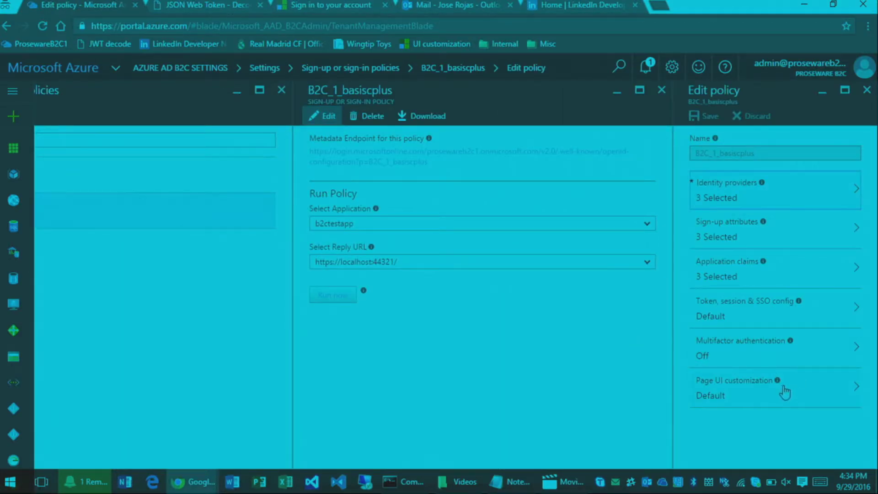
left_click(780, 315)
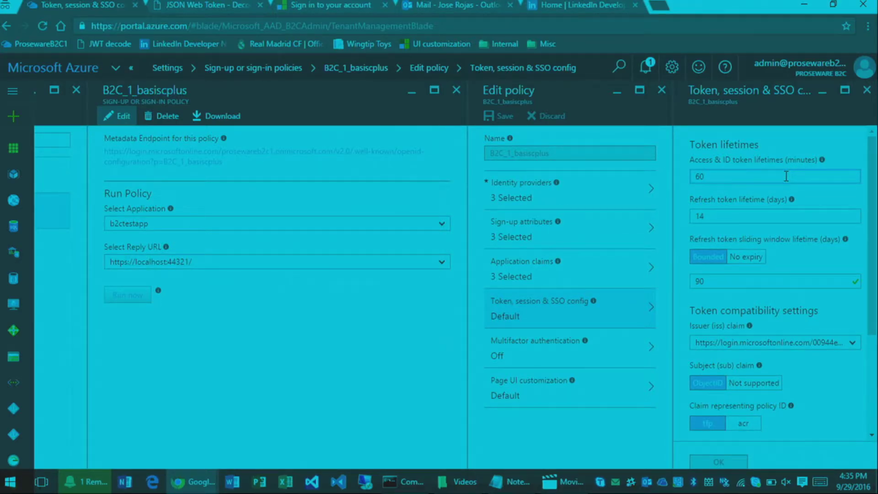
Step: Review the 60-minute token and 14-day refresh lifetimes and session behaviour, closing both blades unsaved
left_click(744, 215)
left_click(727, 173)
left_click(729, 218)
scroll(835, 349, "down", 3)
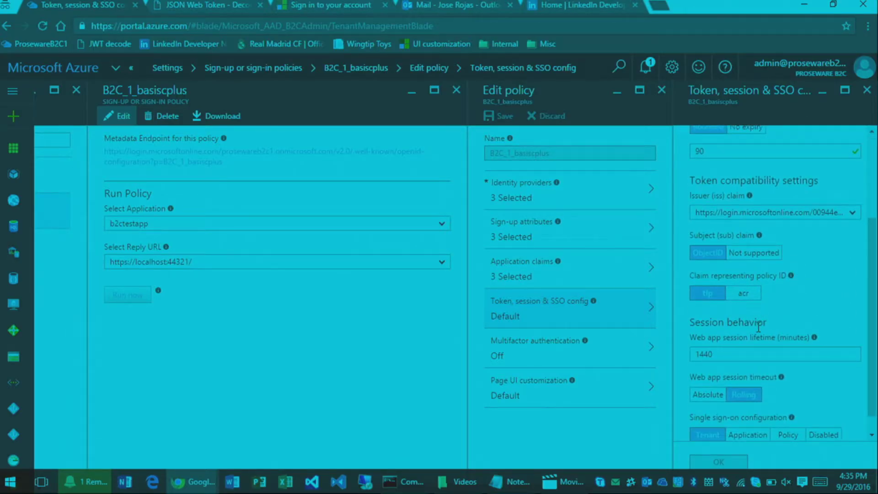
scroll(875, 311, "down", 1)
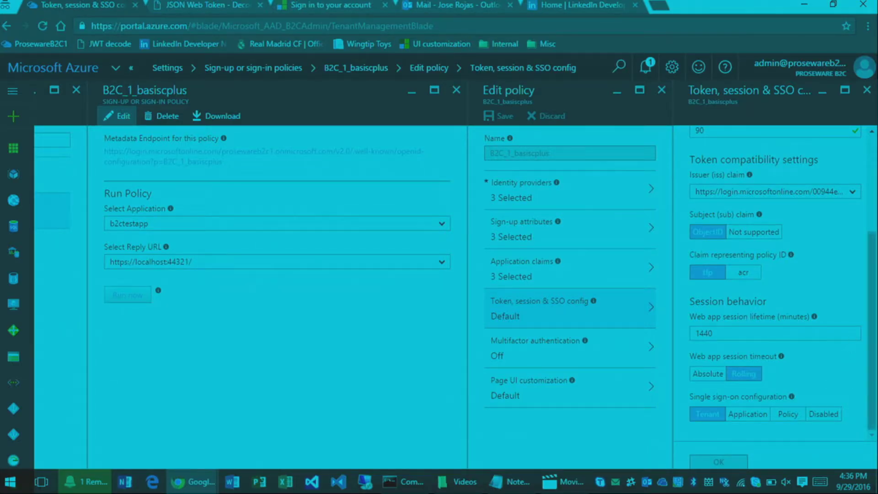
left_click(867, 90)
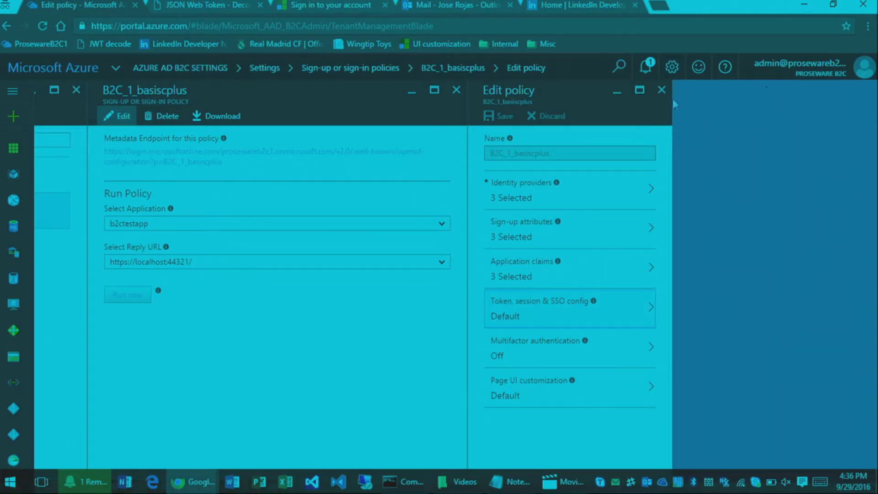
left_click(662, 90)
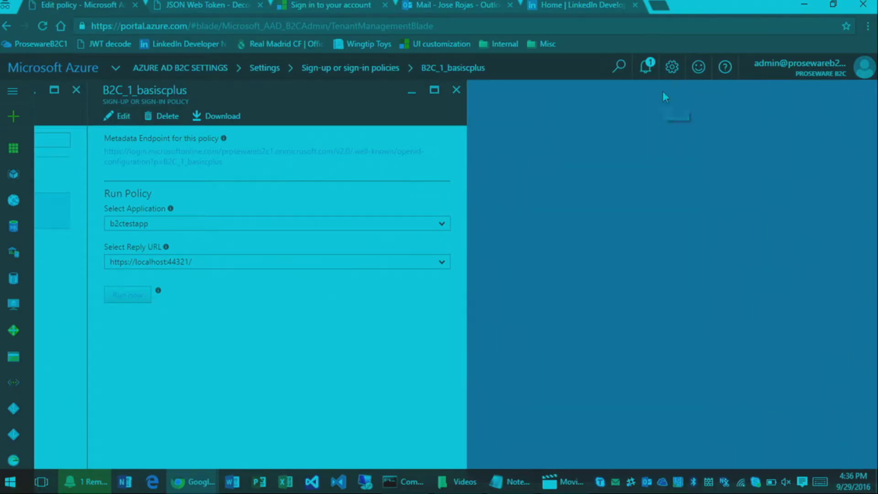
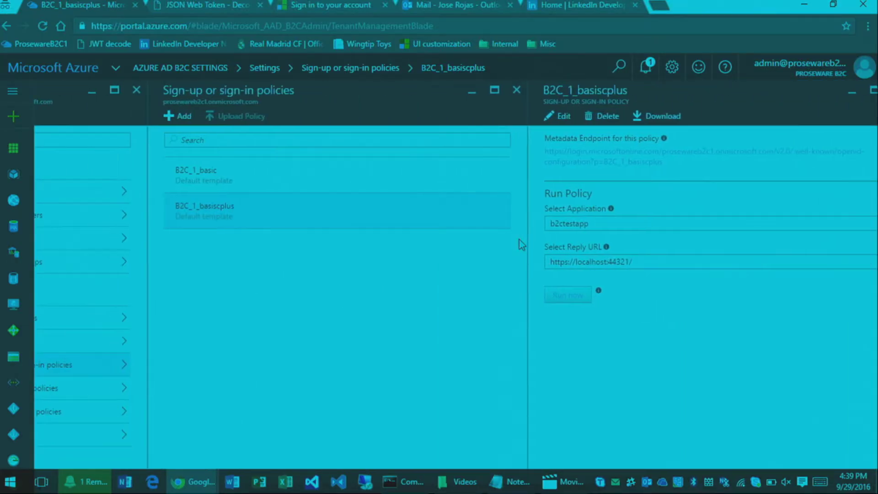
Step: Test-run the B2C_1_basic policy with Run now to open its default sign-in page
mouse_move(513, 481)
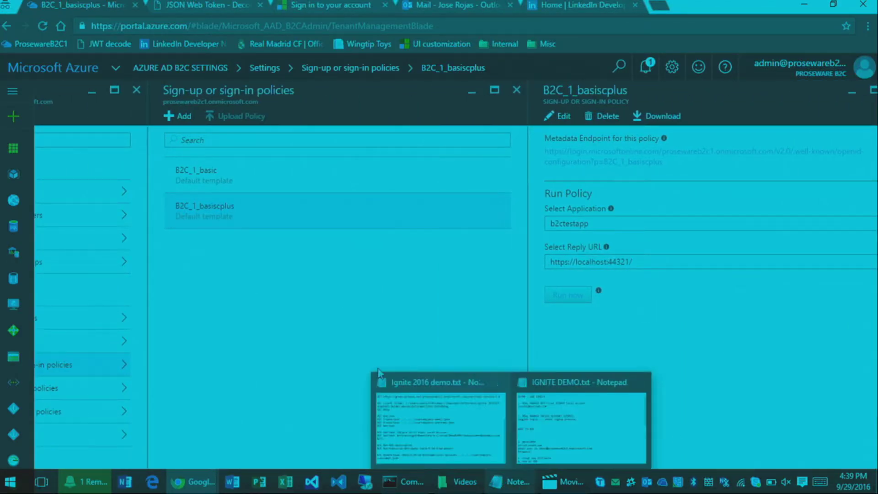
left_click(251, 183)
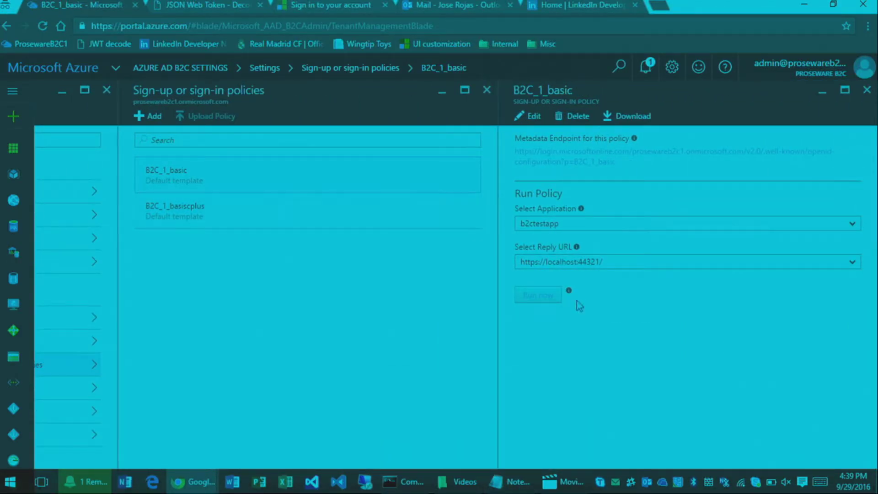
left_click(540, 296)
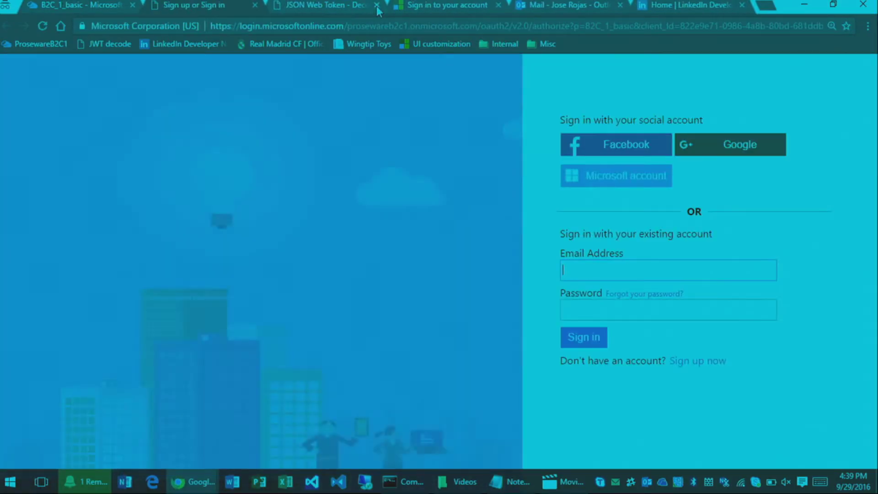
Step: Close the JSON Web Token, Sign in, Mail and LinkedIn browser tabs
left_click(378, 8)
left_click(377, 6)
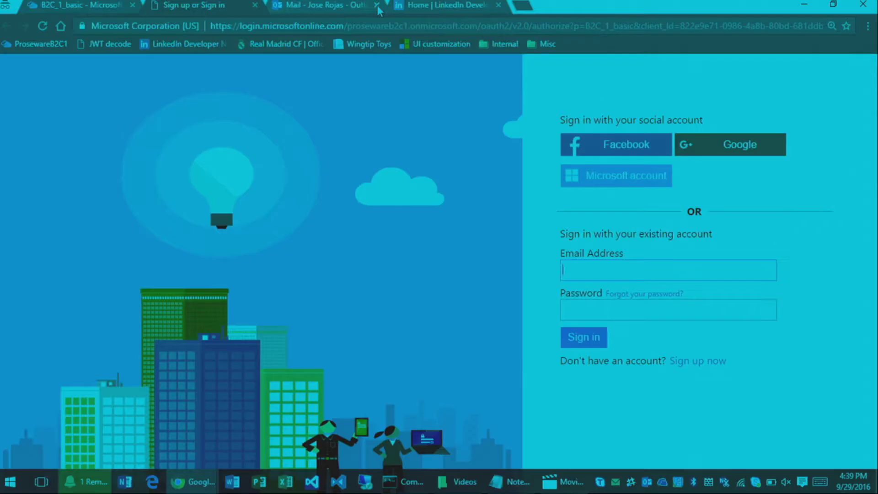
left_click(378, 8)
left_click(378, 8)
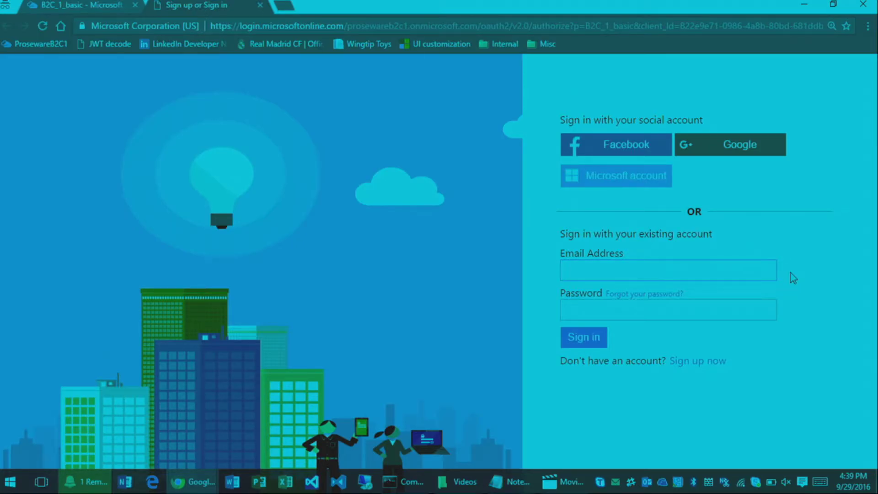
Step: Open the local-account 'Sign up now' form and glance back at the Azure portal
left_click(713, 368)
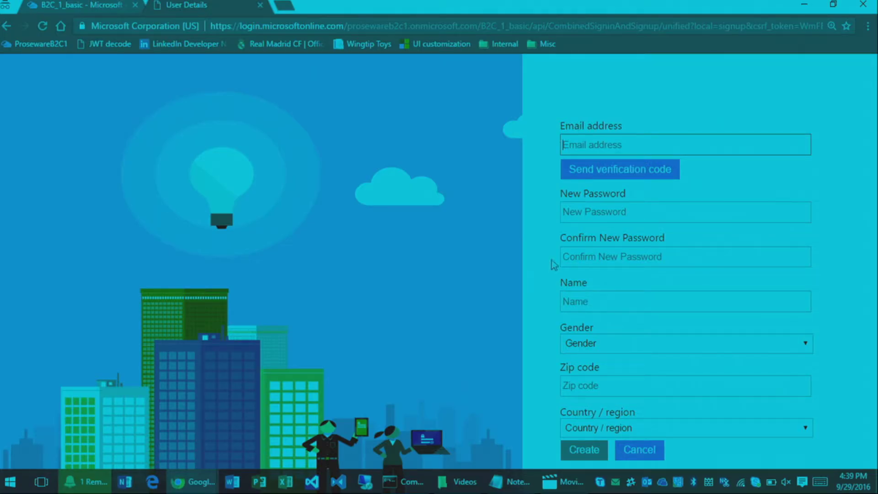
key("ctrl+shift+Tab")
key("ctrl+Tab")
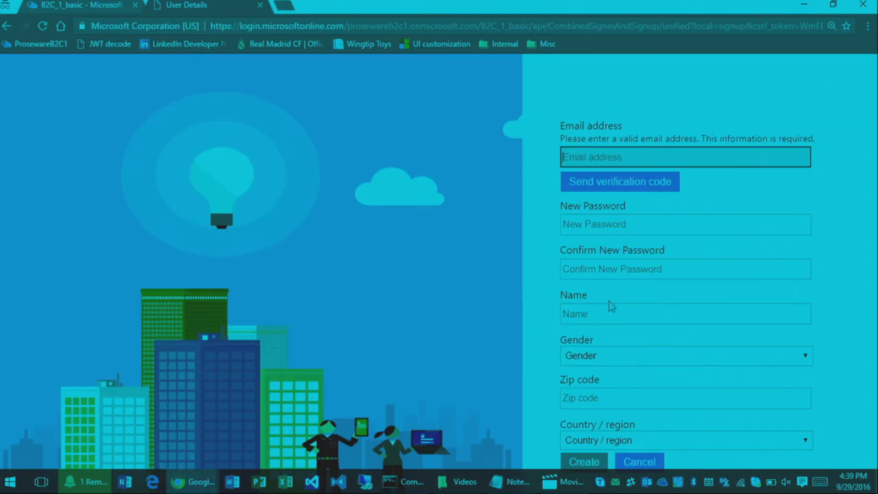
Step: Visit the Wingtip Toys site in a new tab, then close it and the sign-up form tab
key("ctrl+t")
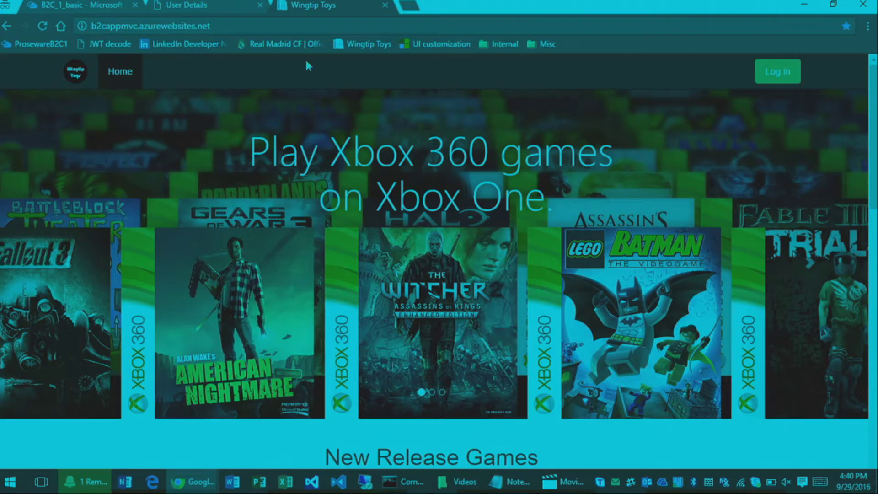
left_click(386, 10)
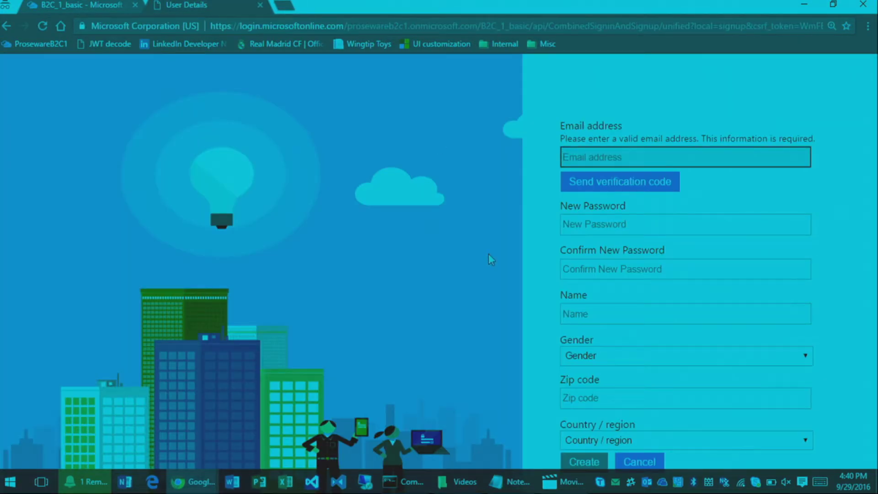
key("ctrl+w")
Step: Open the Edit policy blade for B2C_1_basic and bring up the open Notepad windows
left_click(531, 116)
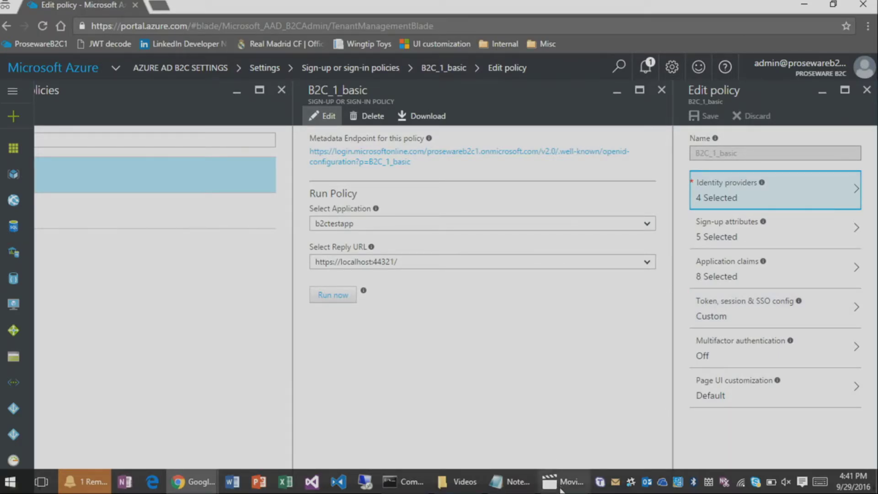
left_click(522, 482)
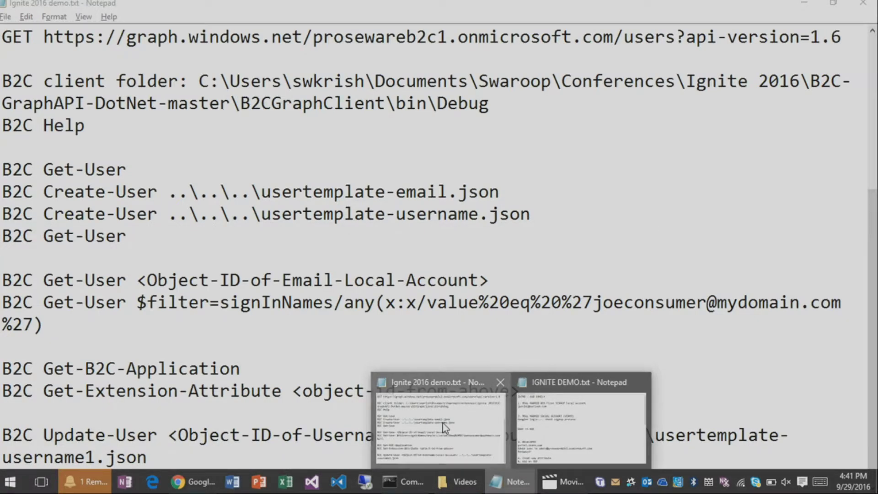
Step: Load the Blank page URL (IdpSelection_exercise1.html) from the Ignite 2016 demo notes in an incognito window
left_click(445, 427)
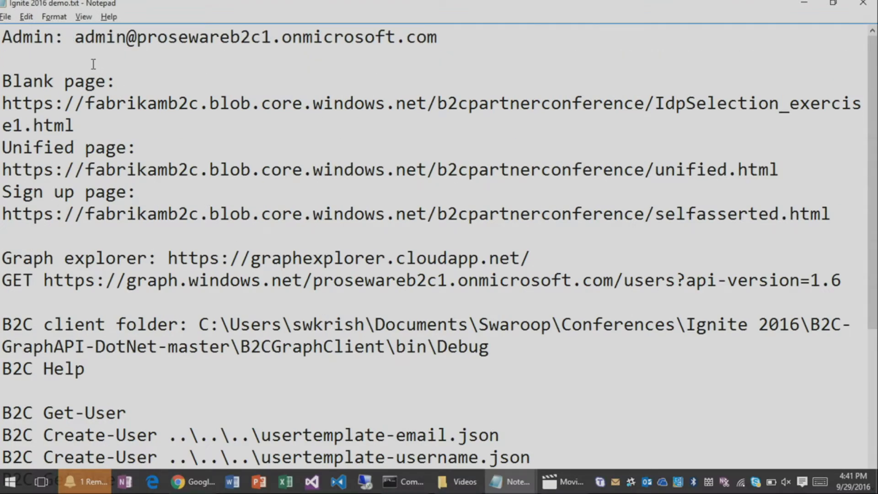
mouse_move(92, 122)
left_mouse_down()
mouse_move(3, 104)
mouse_move(75, 126)
left_mouse_up()
key("ctrl+c")
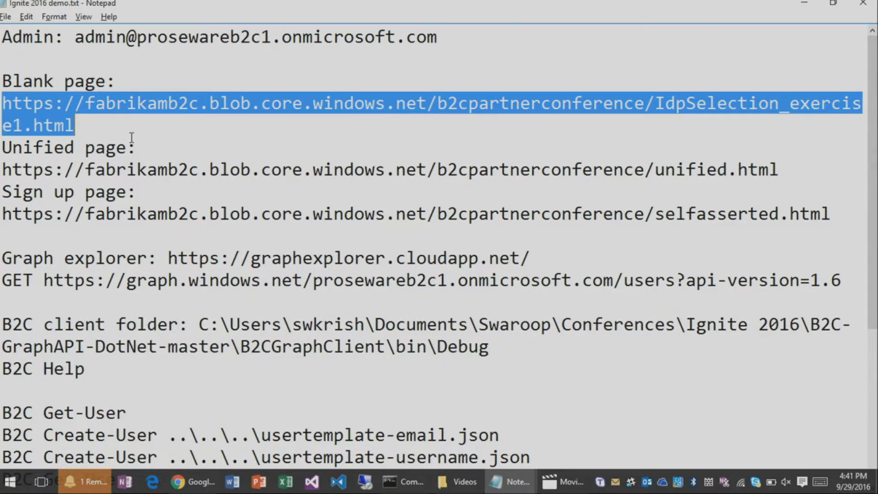
key("alt+Tab")
left_click(160, 6)
key("ctrl+v")
key("Return")
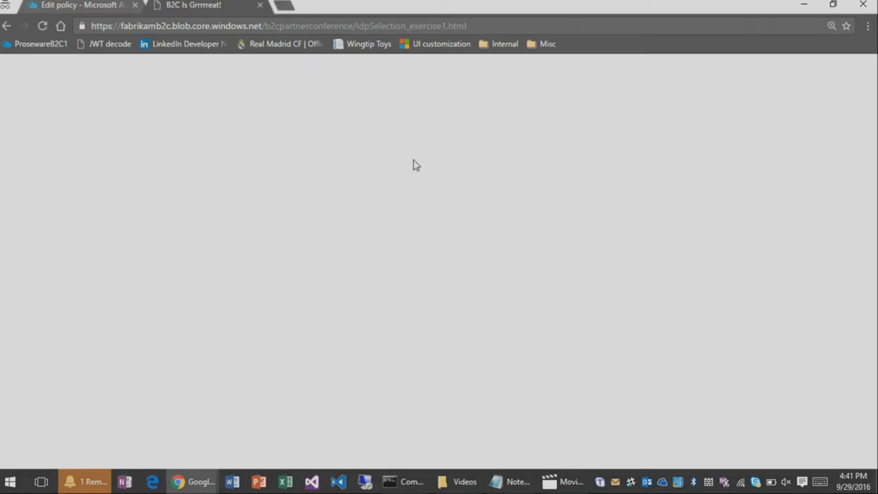
Step: View the blank page's source, highlight its div id='api' line, and copy the page address
right_click(346, 120)
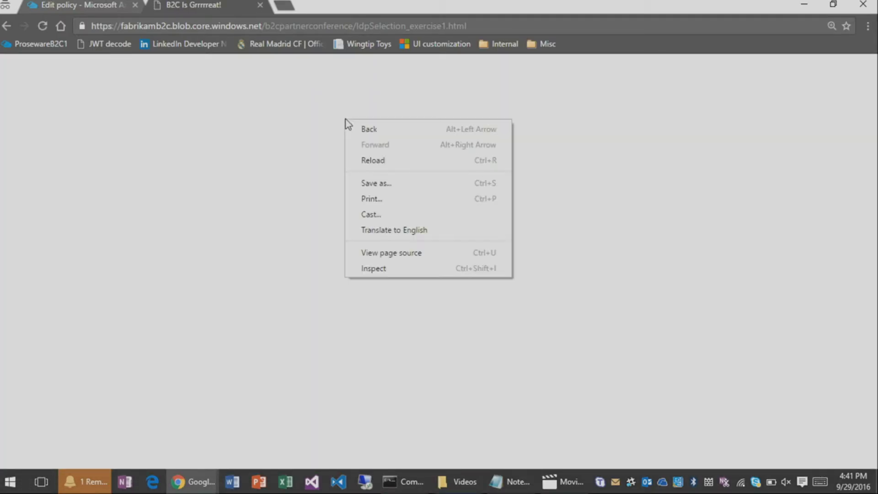
left_click(402, 252)
scroll(426, 252, "up", 7)
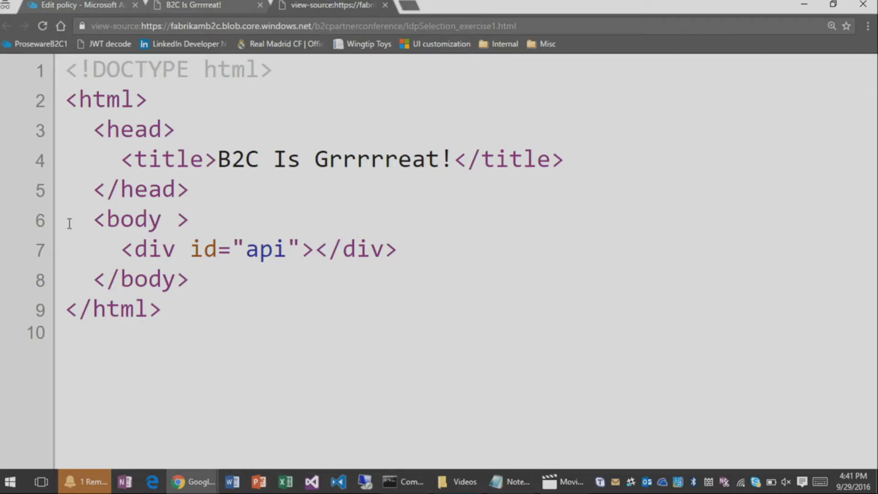
left_click_drag(117, 249, 406, 251)
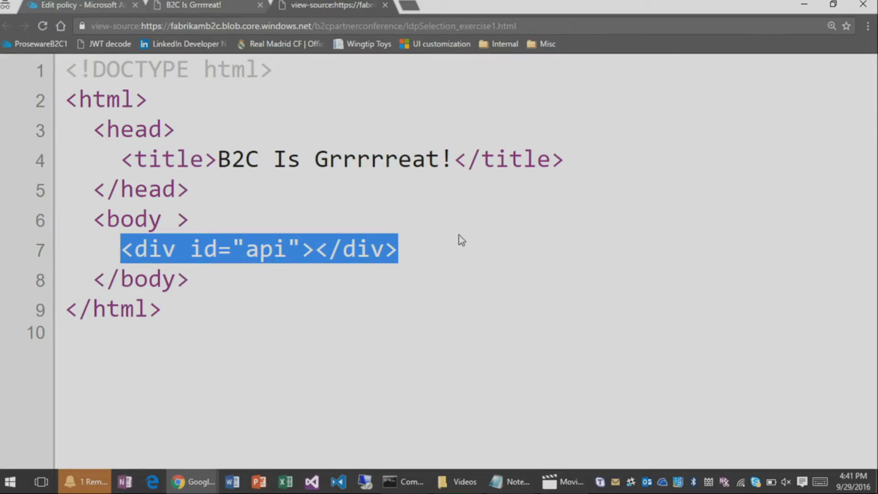
left_click(556, 26)
key("ctrl+c")
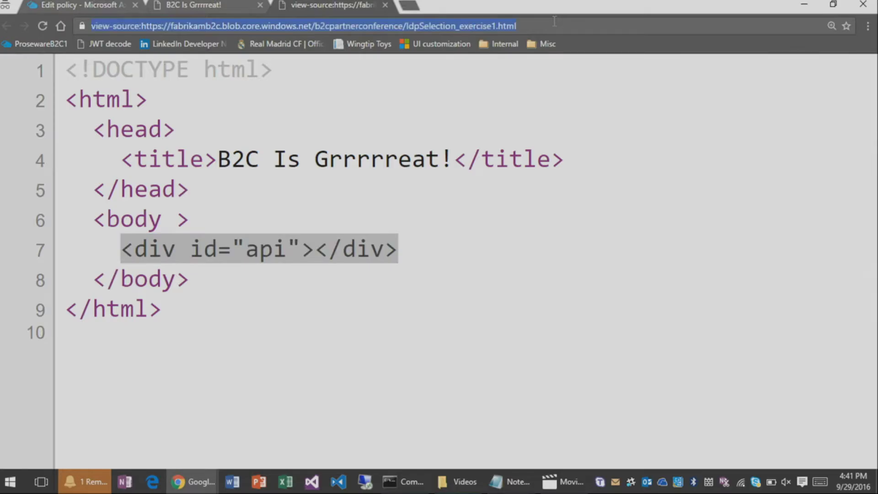
key("ctrl+1")
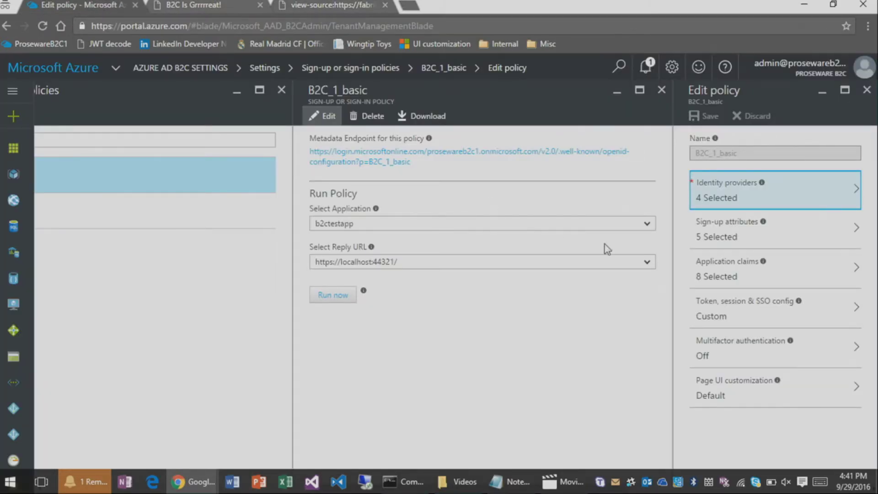
Step: Set Use custom page to Yes for the unified sign-up or sign-in page and paste the copied address as its URI
left_click(719, 389)
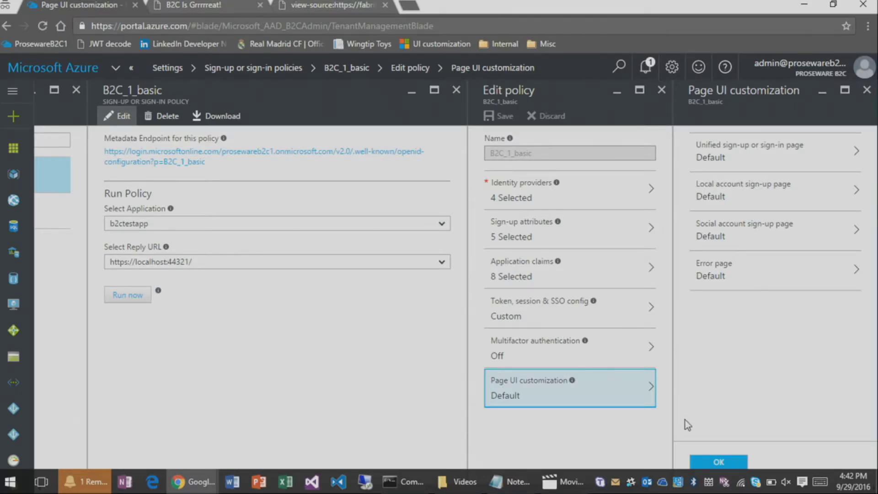
left_click(737, 161)
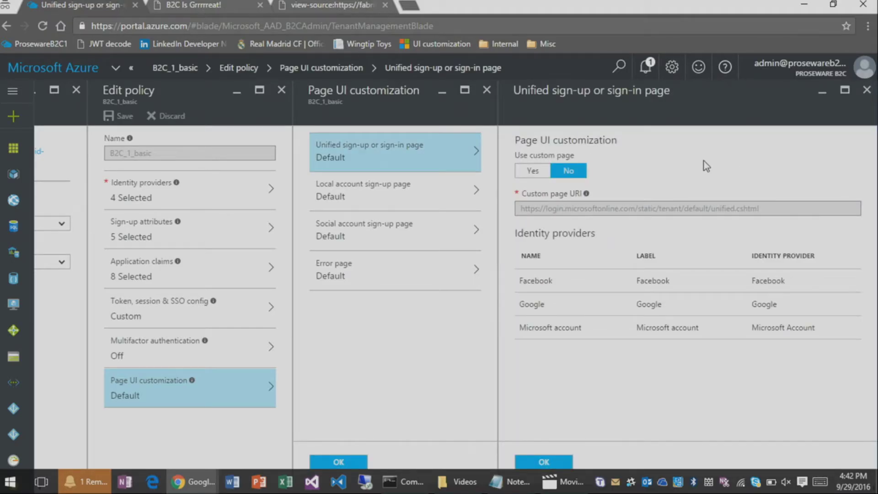
left_click(533, 171)
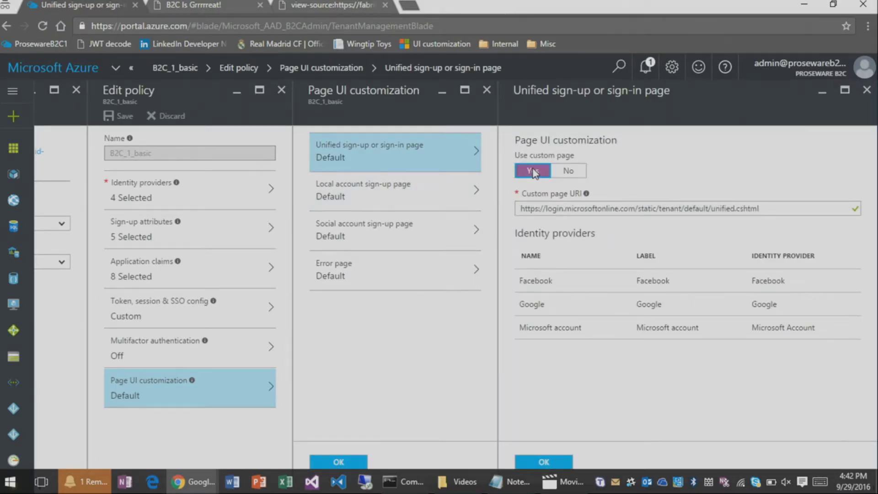
triple_click(611, 209)
key("ctrl+v")
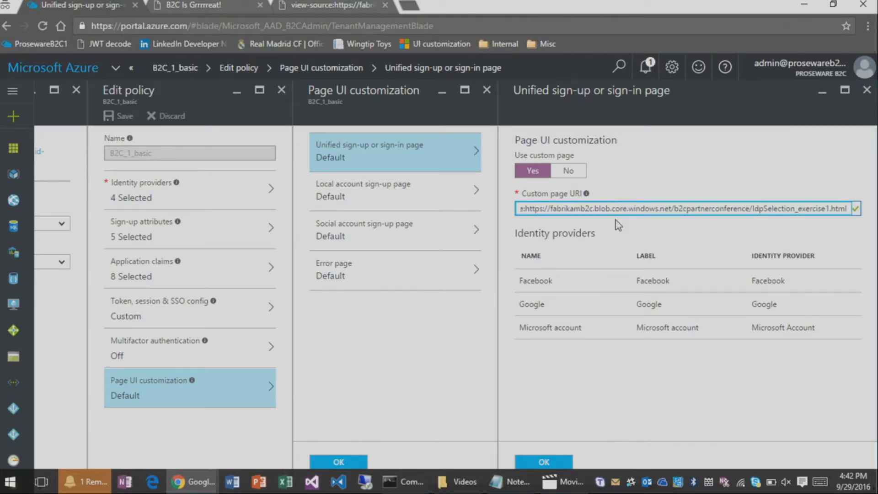
left_click(565, 463)
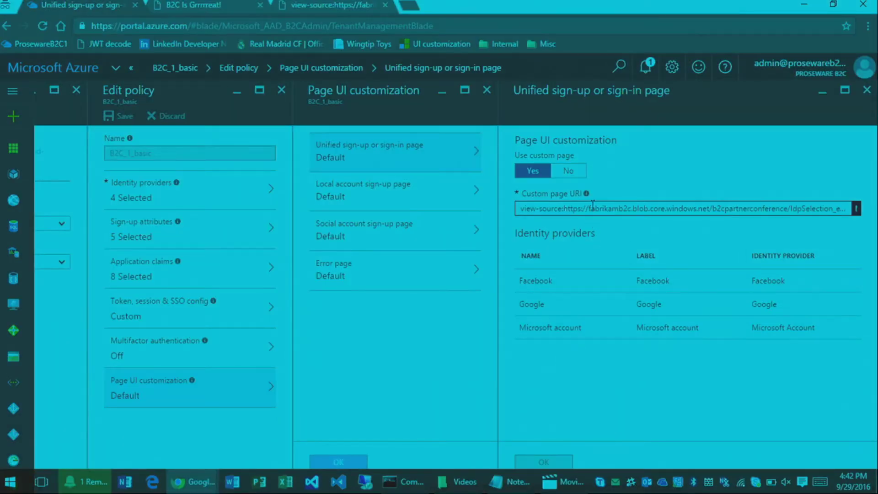
Step: Strip the 'view-source:' prefix from the Custom page URI, confirm, and save B2C_1_basic
left_click(565, 209)
key("shift+Home")
key("BackSpace")
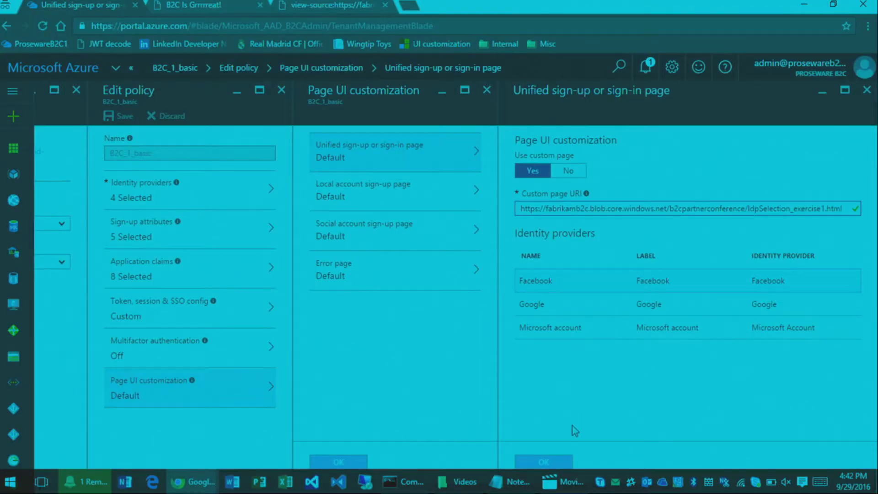
left_click(558, 462)
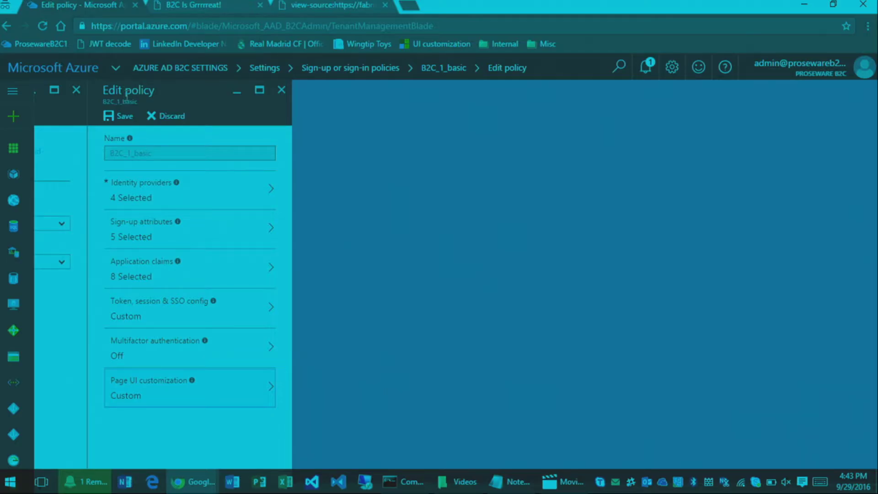
left_click(125, 115)
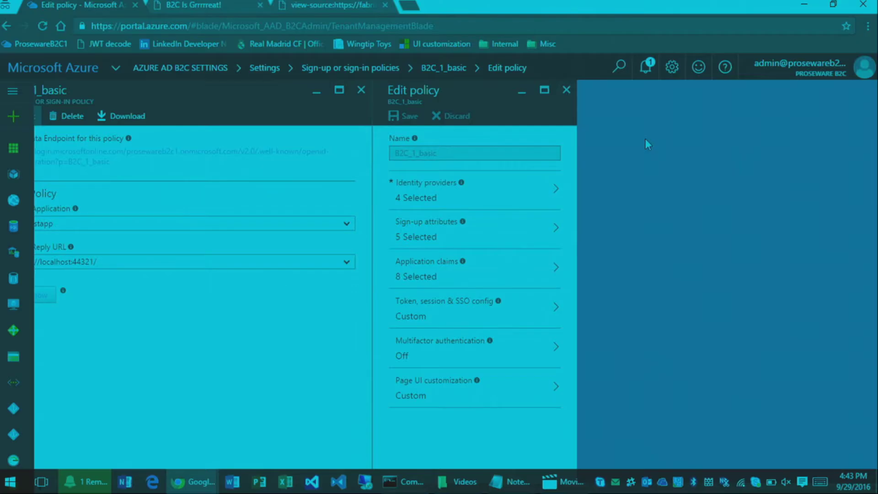
scroll(646, 144, "up", 3)
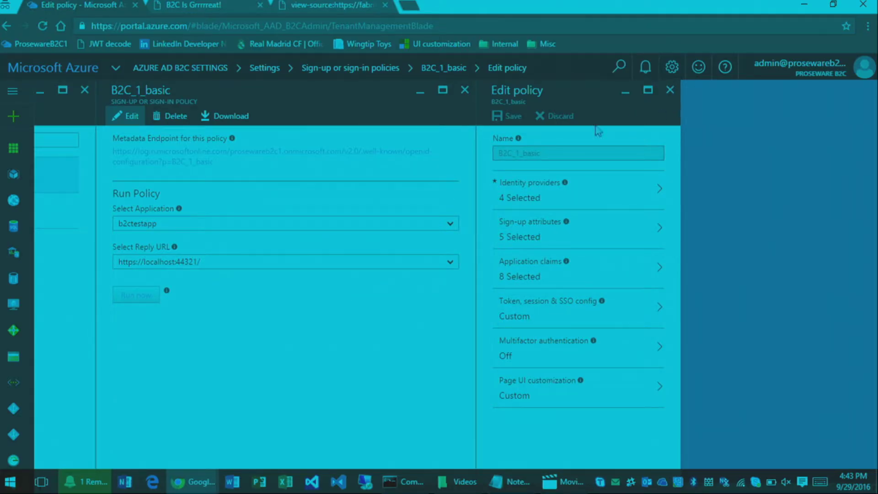
Step: Run B2C_1_basic, try a social sign-in button, then return and run the policy again
left_click(142, 297)
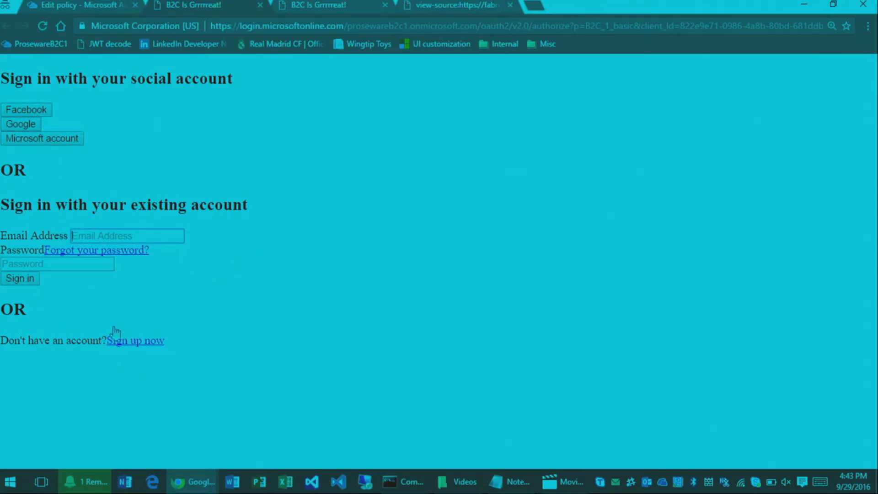
left_click(37, 121)
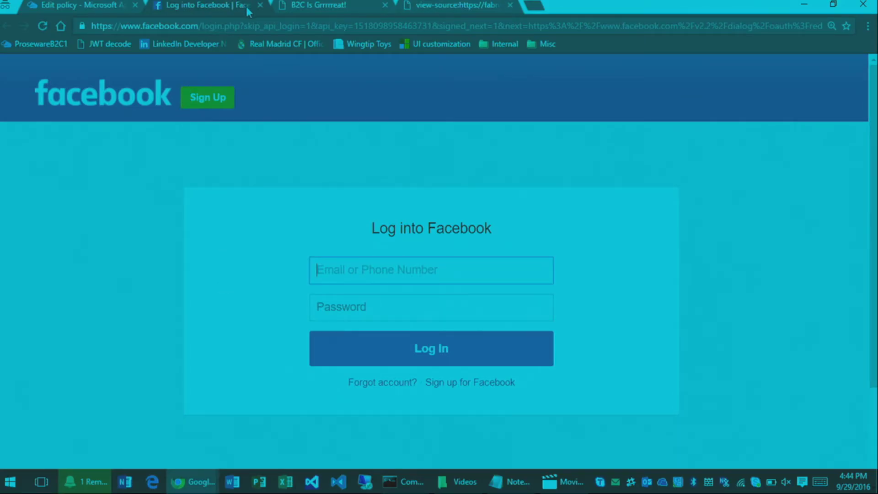
left_click(78, 6)
left_click(130, 300)
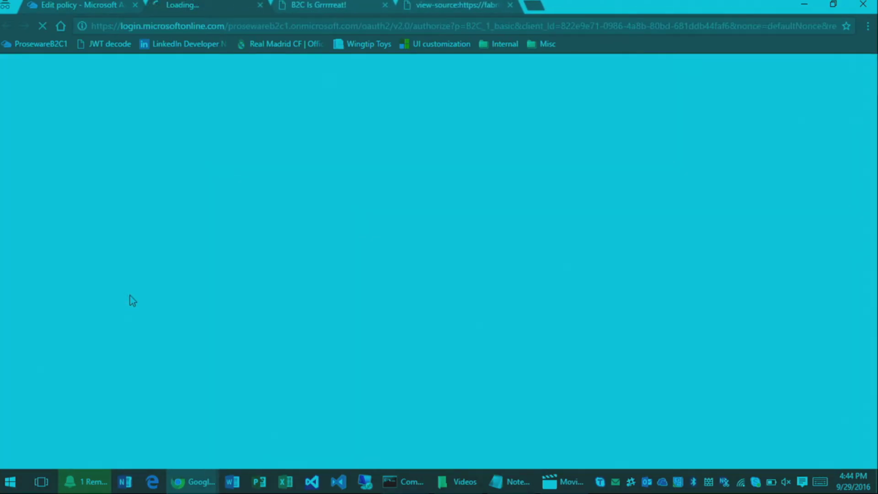
Step: Inspect the Email Address field in DevTools, widen the panel, and select div id='api' and its closing tag
right_click(132, 236)
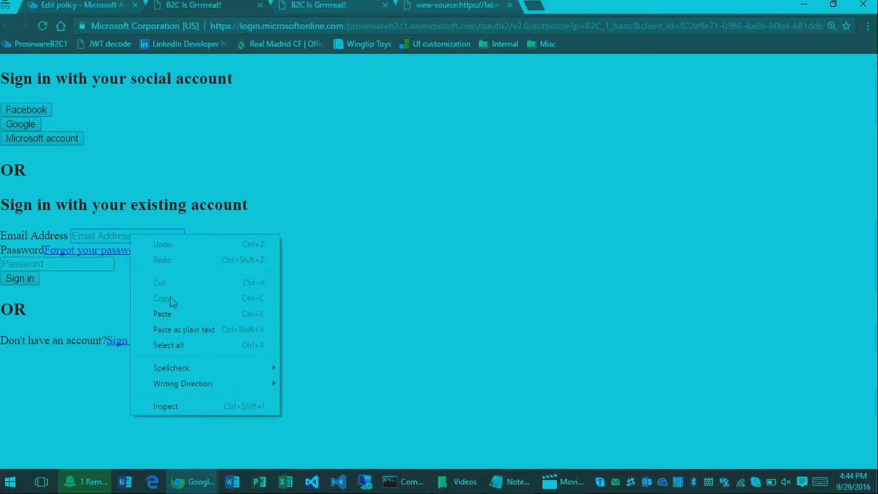
left_click(202, 406)
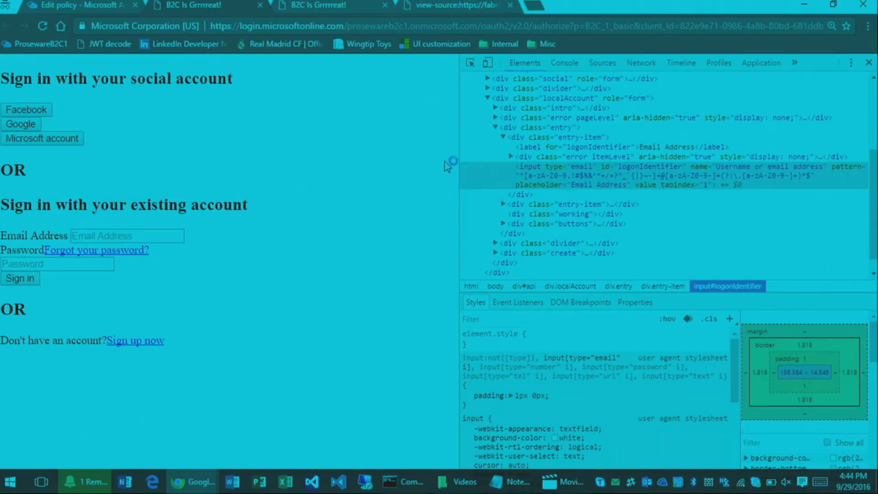
left_click_drag(370, 162, 353, 162)
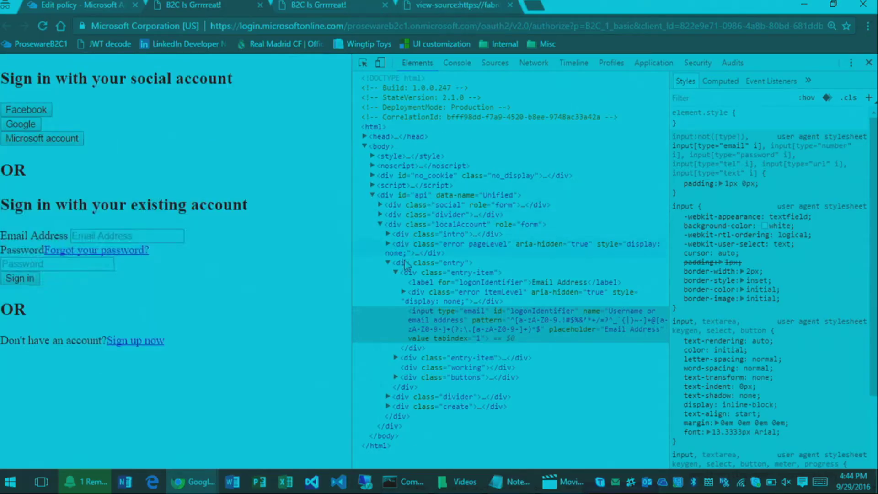
left_click(411, 198)
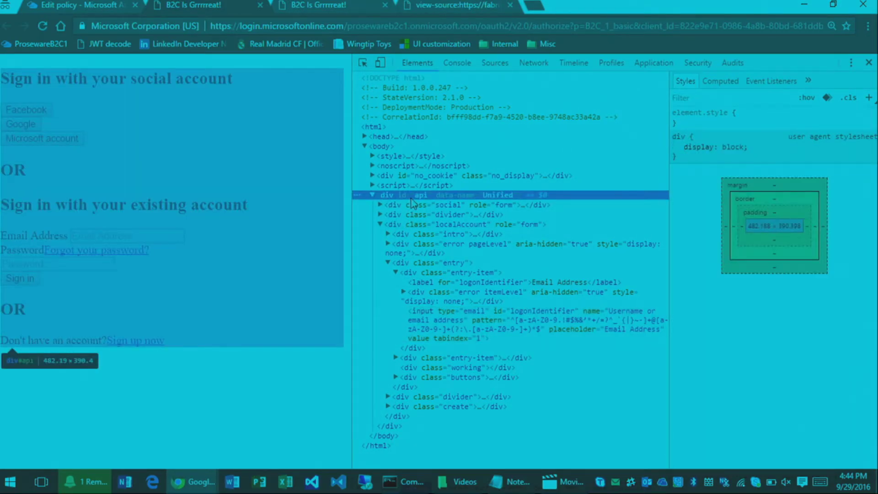
left_click(427, 426)
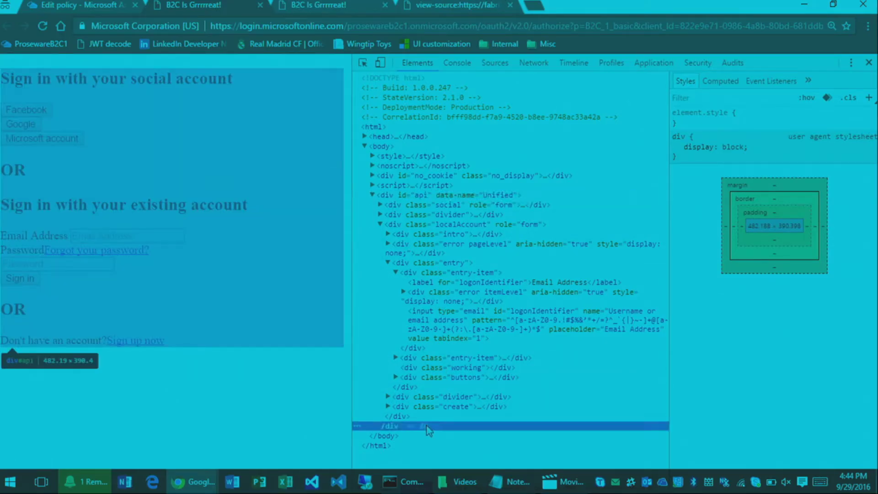
left_click(412, 196)
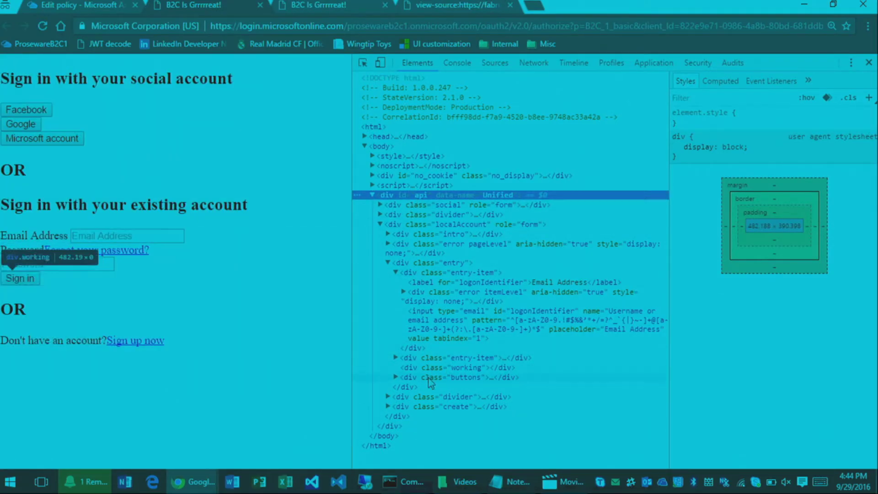
left_click(426, 427)
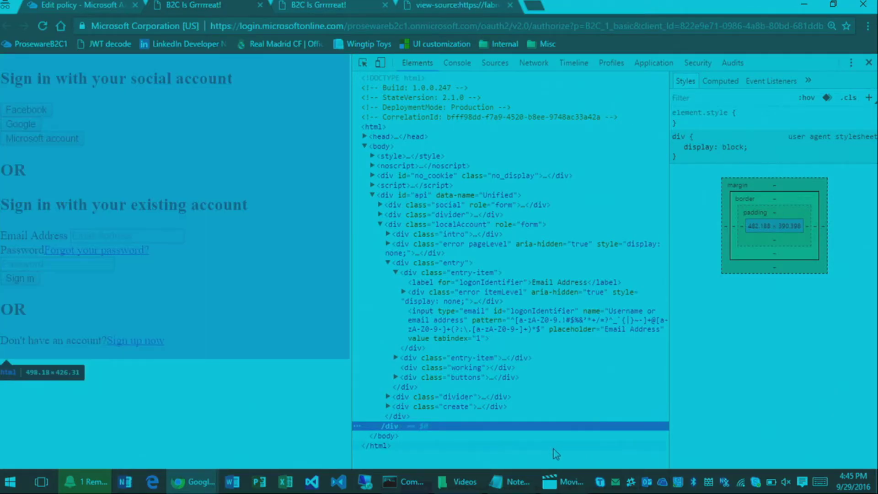
Step: Select the Unified page URL (unified.html) in the Notepad demo notes and return to the browser
key("alt+Tab")
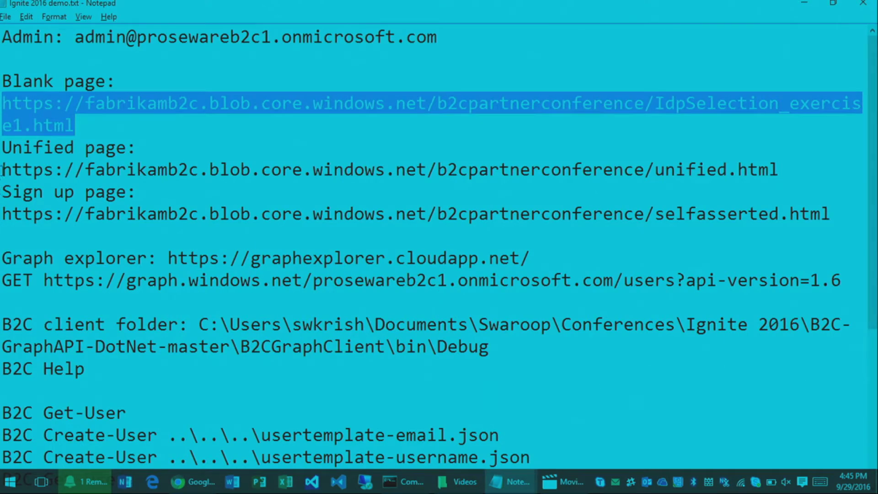
key("Right")
key("Home")
key("shift+End")
key("ctrl+c")
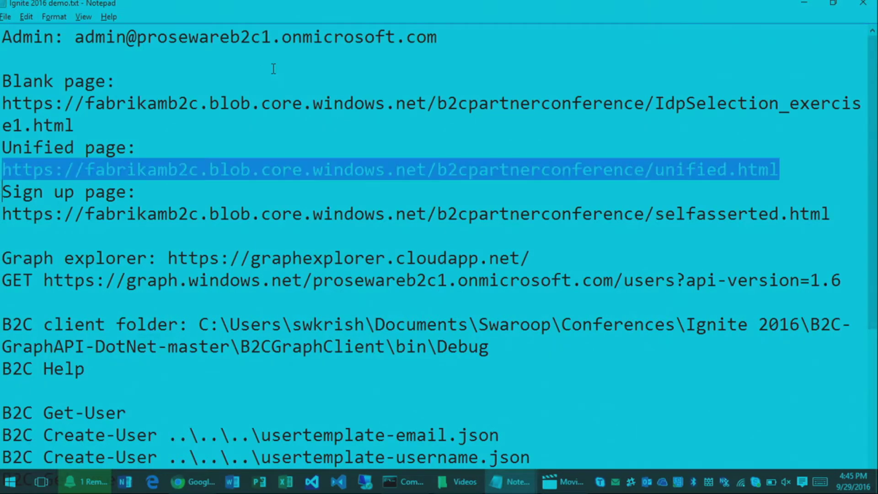
key("alt+Tab")
left_click(105, 7)
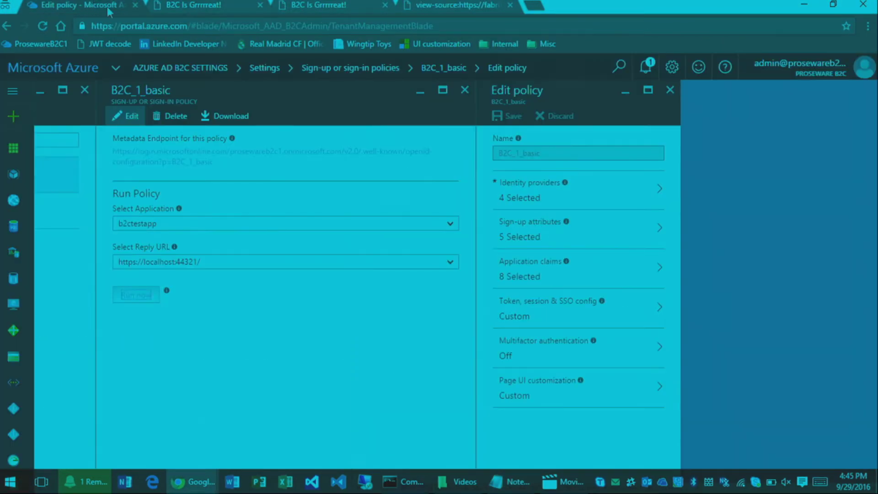
Step: Replace the unified sign-up or sign-in Custom page URI with the unified.html URL and apply the changes
left_click(556, 393)
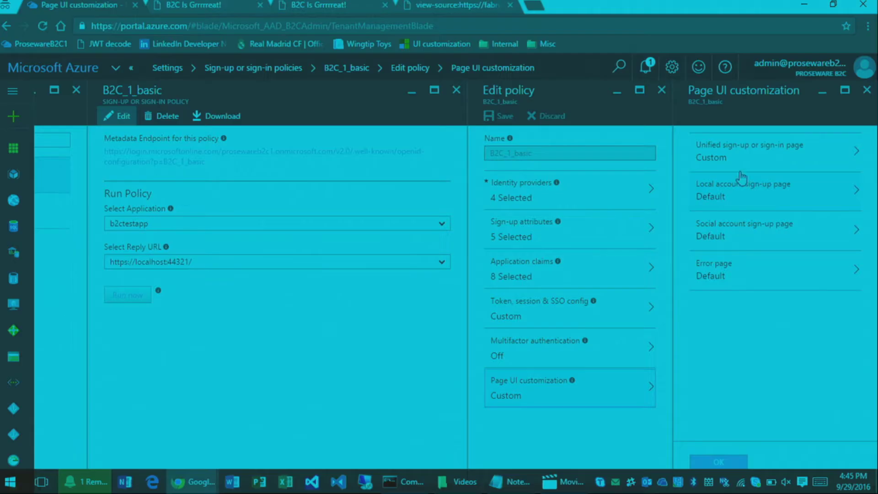
left_click(737, 168)
left_click(554, 206)
key("ctrl+a")
key("ctrl+v")
left_click(555, 458)
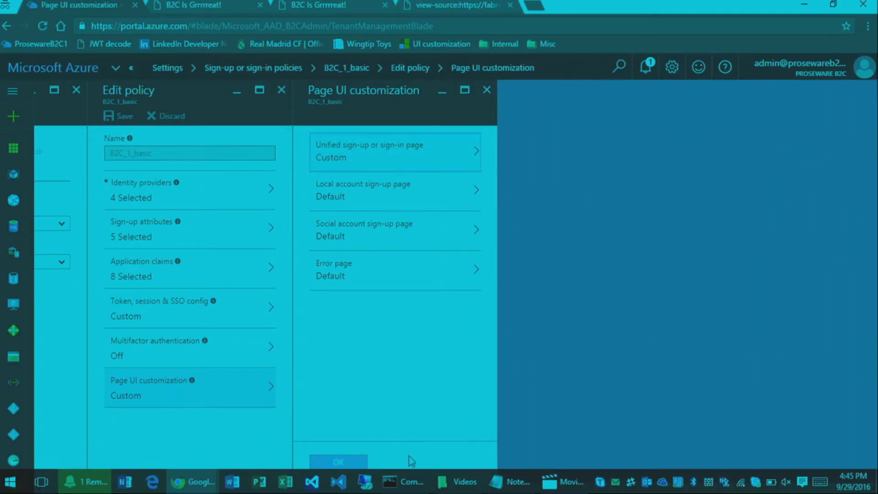
left_click(348, 462)
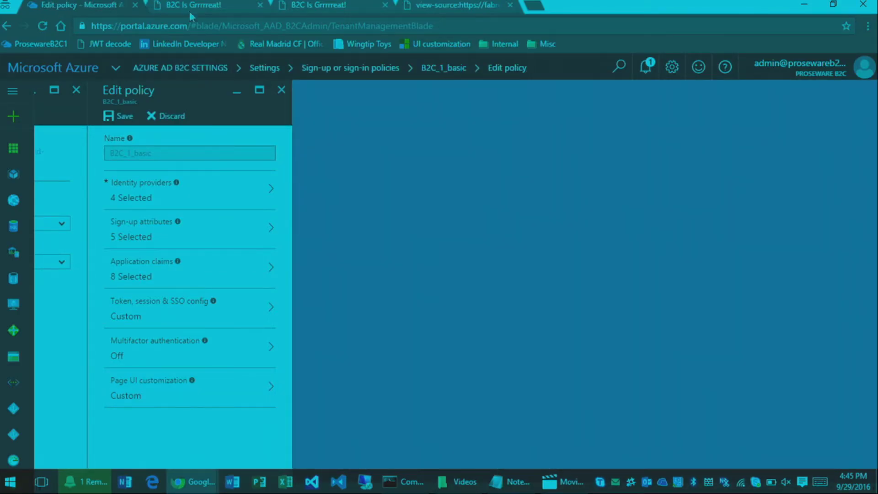
key("alt+Tab")
key("Down")
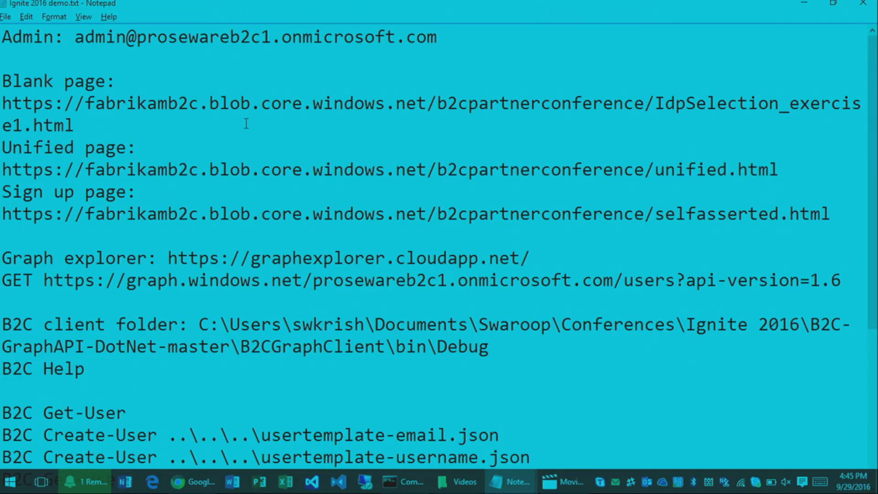
Step: Copy the selfasserted.html sign-up page URL for pasting into the portal
key("Home")
key("shift+Down")
key("ctrl+c")
key("alt+Tab")
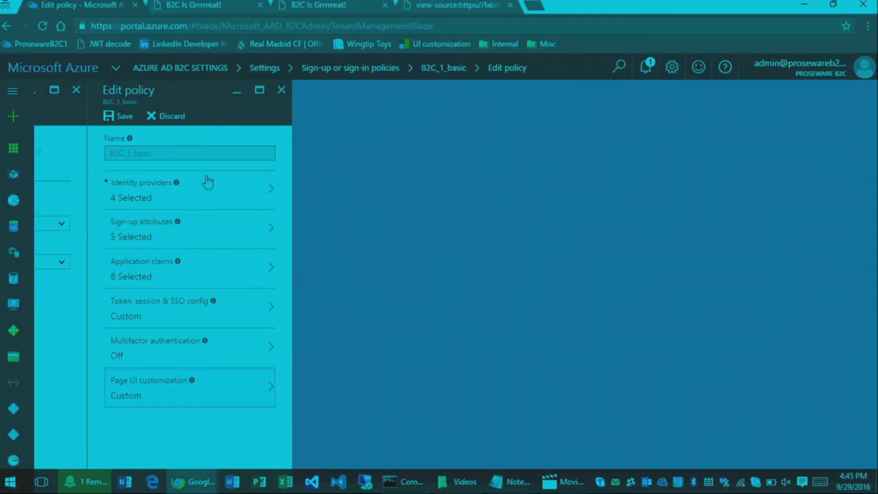
Step: Point the local account sign-up page's custom page at the selfasserted.html URL and save B2C_1_basic
left_click(208, 408)
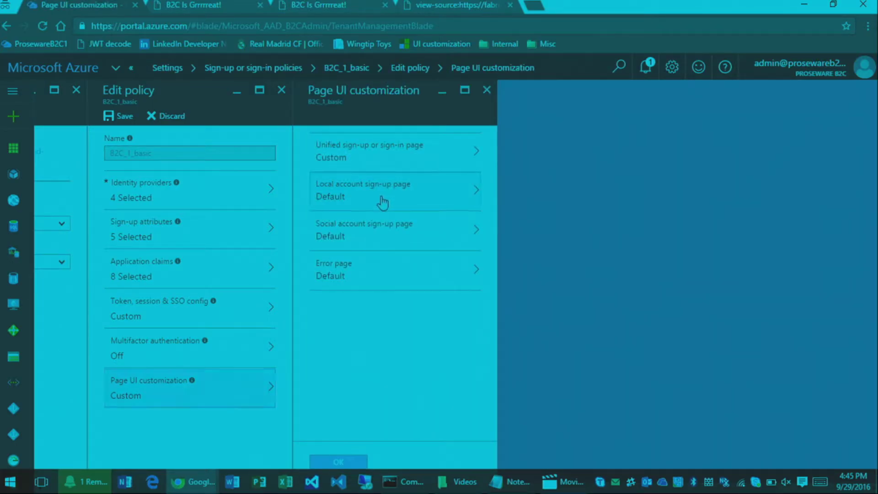
left_click(383, 198)
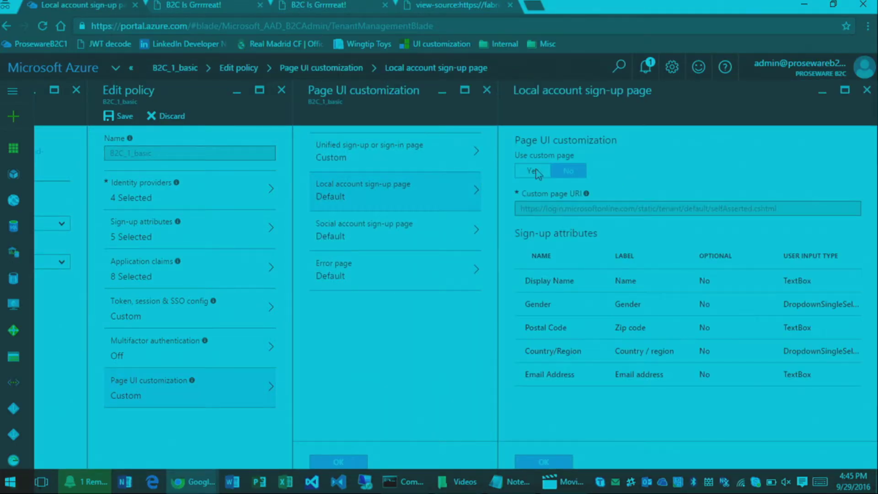
left_click(533, 171)
key("ctrl+a")
key("ctrl+v")
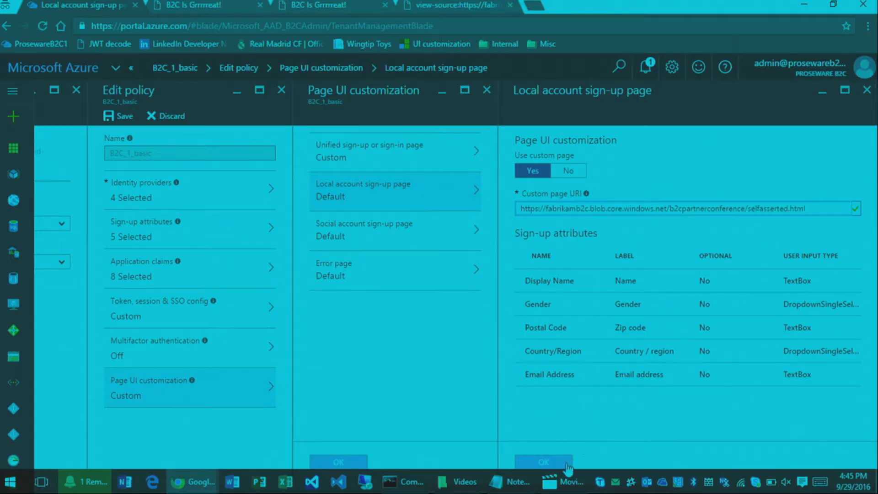
left_click(353, 461)
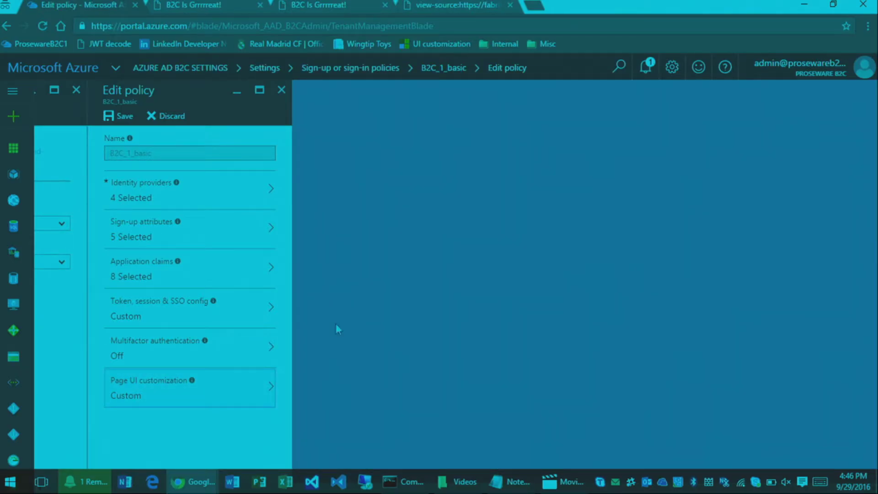
left_click(119, 116)
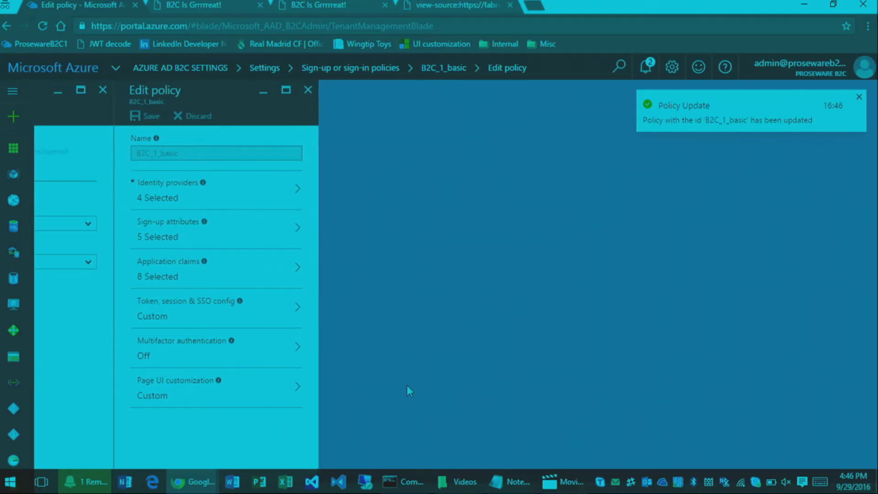
Step: Run the updated B2C_1_basic policy and preview the Wingtip Toys sign-in page
left_click(386, 90)
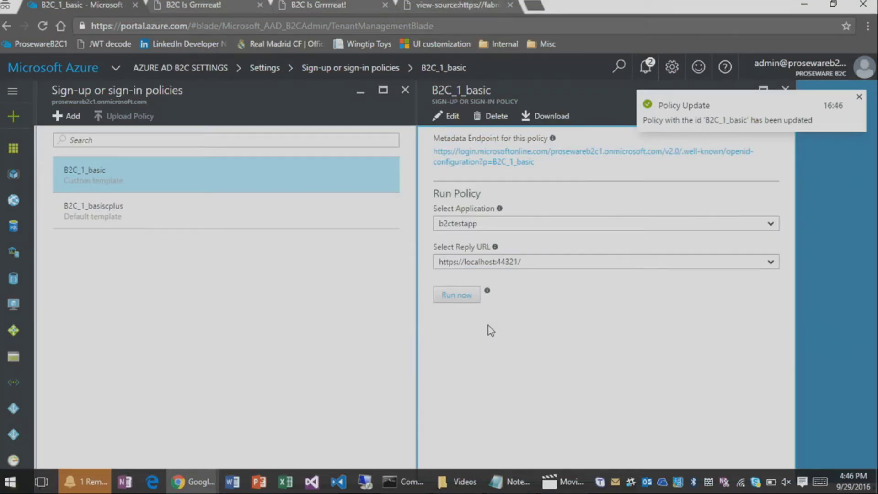
left_click(460, 297)
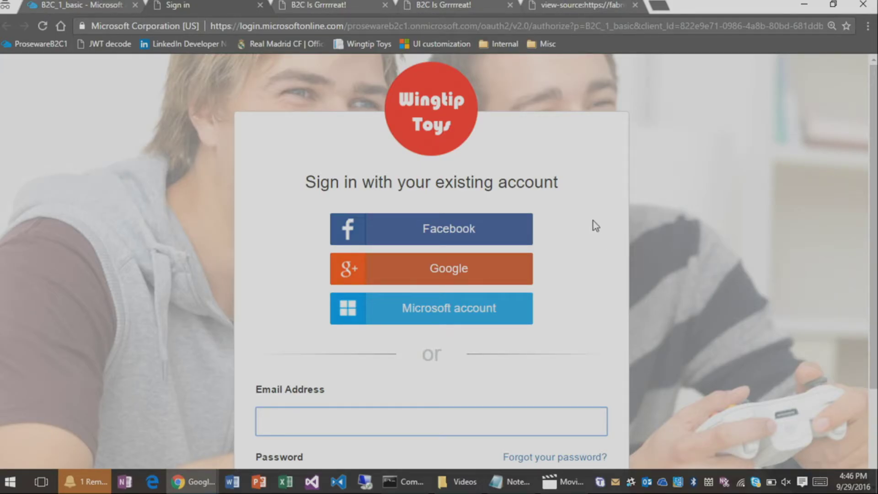
scroll(590, 228, "down", 3)
Step: Review the styled sign-up form and select the login.microsoftonline.com domain in the address bar
left_click(502, 455)
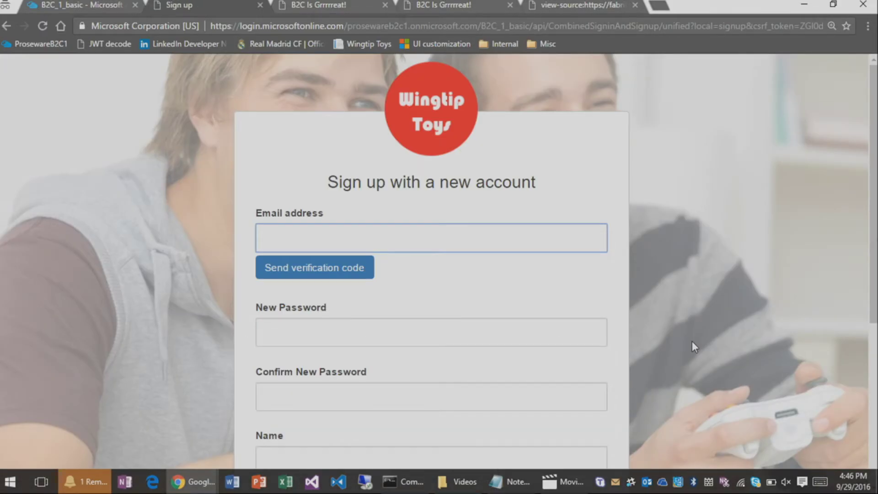
scroll(666, 314, "down", 5)
scroll(664, 313, "down", 1)
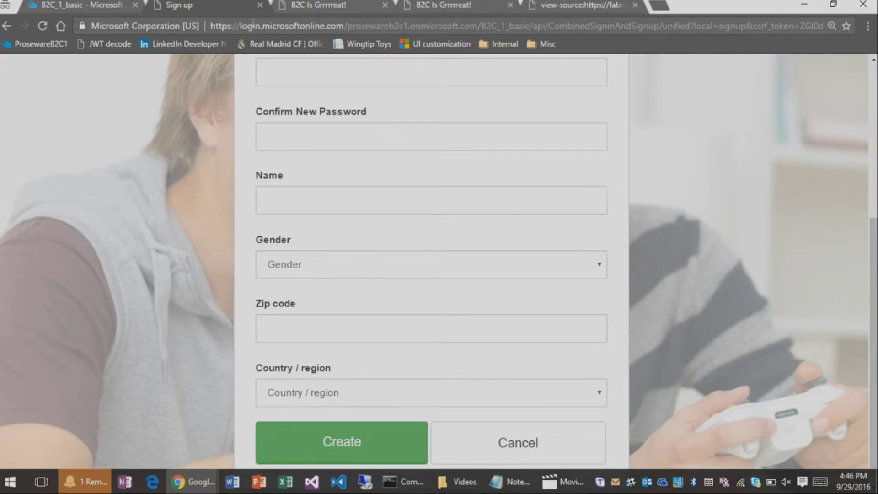
left_click_drag(241, 25, 343, 30)
mouse_move(547, 102)
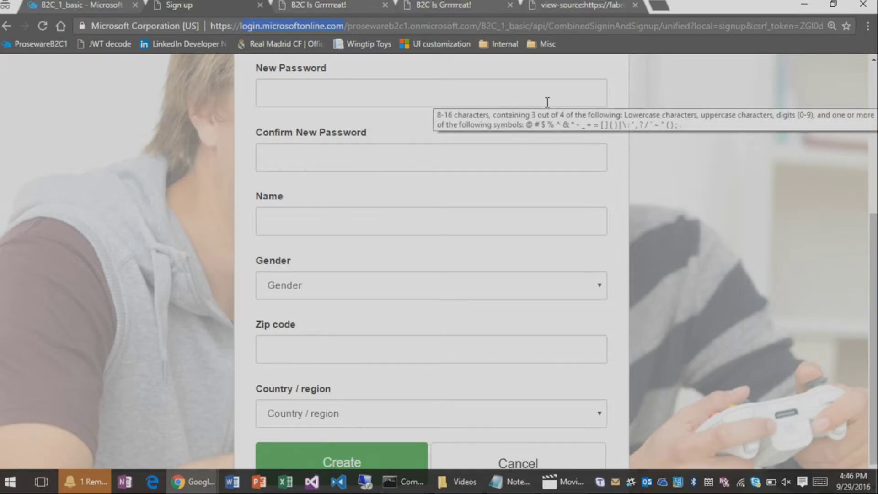